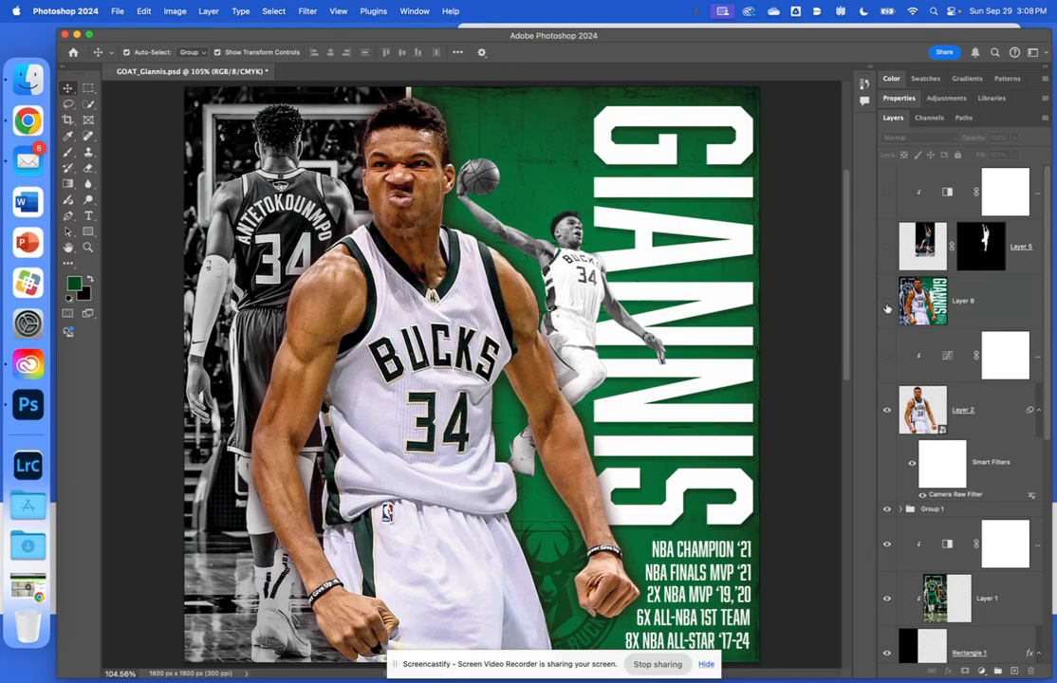
- Hide every layer except the solid green background, Layer 0
{"action": "scroll", "coordinate": [883, 617], "scroll_direction": "down", "scroll_amount": 8}
{"action": "left_click", "coordinate": [899, 406]}
{"action": "left_click", "coordinate": [898, 344]}
{"action": "left_click_drag", "start_coordinate": [887, 340], "coordinate": [890, 612]}
{"action": "left_click", "coordinate": [887, 636]}
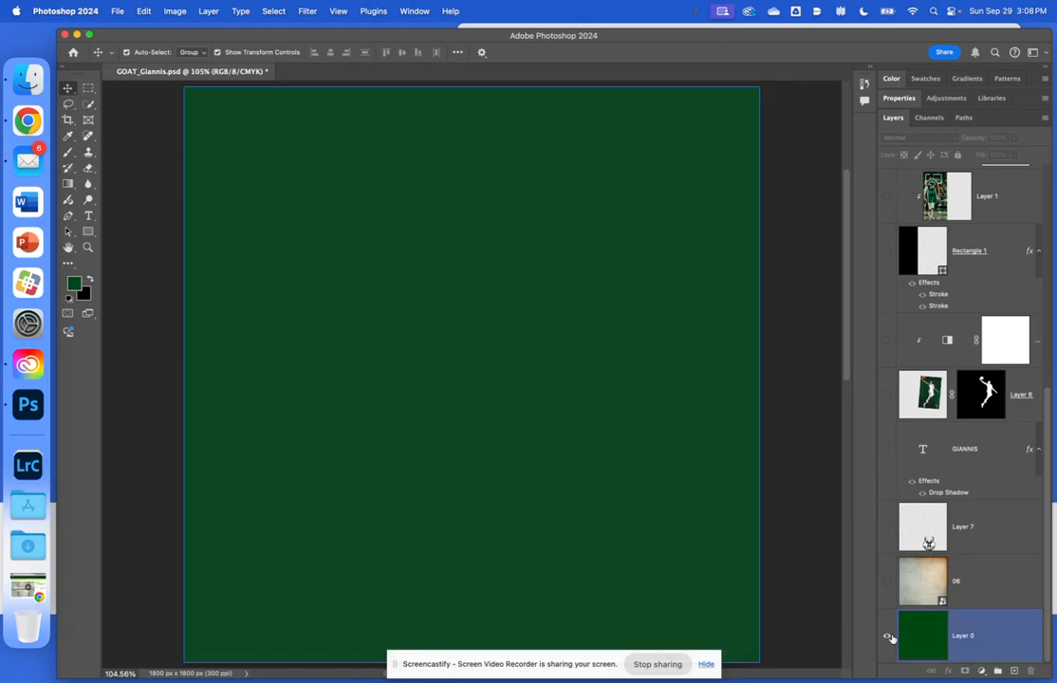
{"action": "left_click", "coordinate": [887, 396]}
{"action": "left_click", "coordinate": [887, 395]}
- Show the large player cutout on Layer 2 and open its smart object contents
{"action": "scroll", "coordinate": [907, 321], "scroll_direction": "up", "scroll_amount": 5}
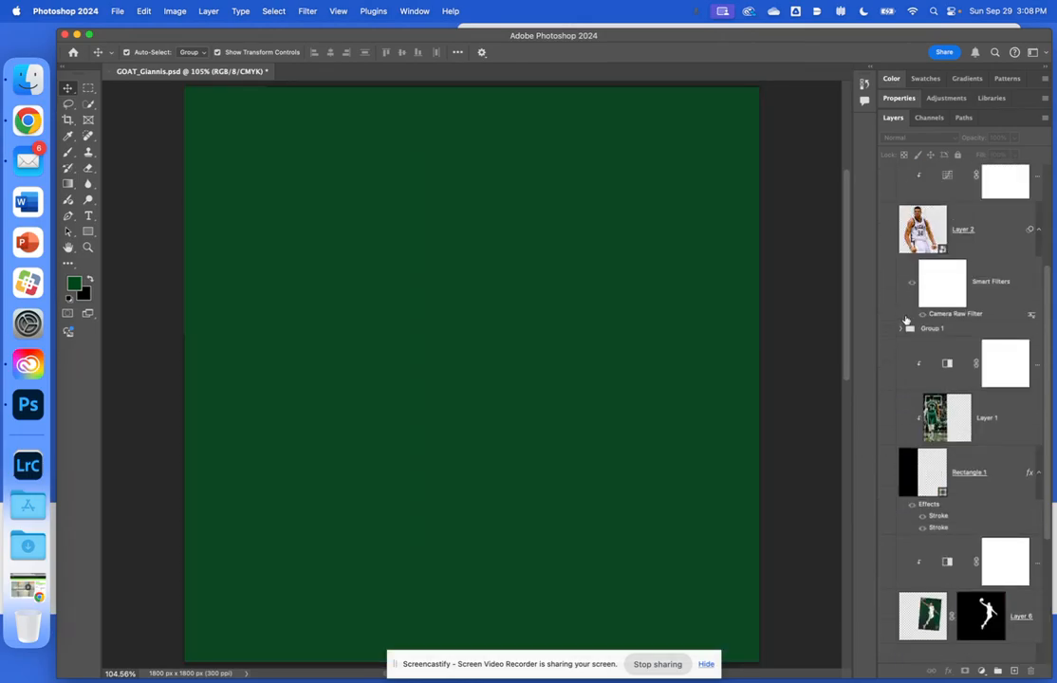
{"action": "left_click", "coordinate": [888, 230]}
{"action": "double_click", "coordinate": [928, 233]}
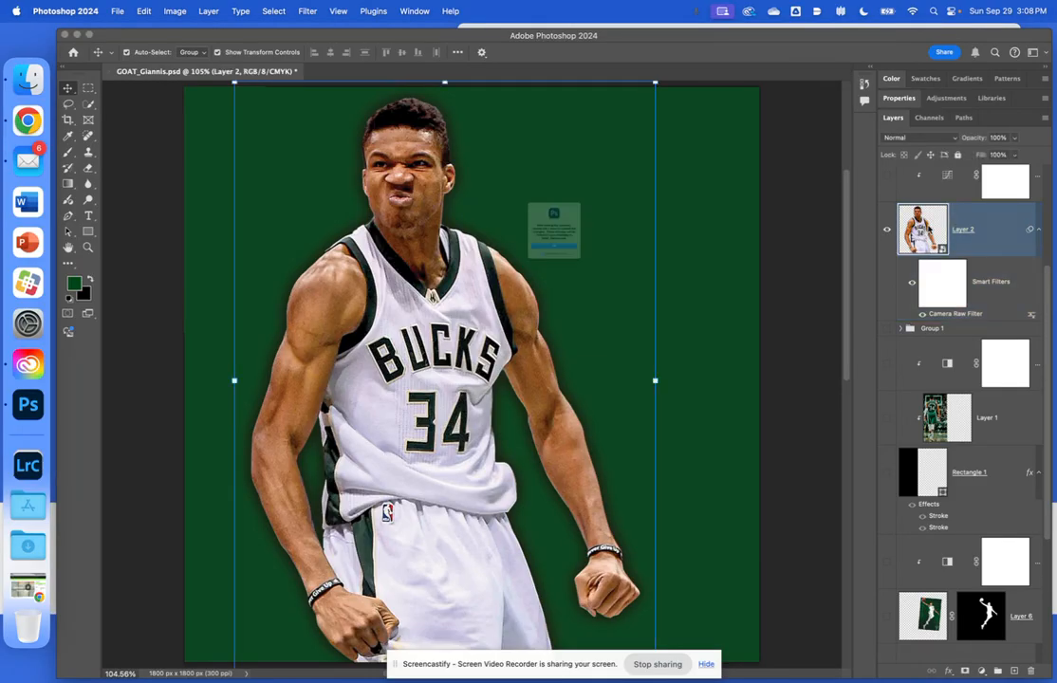
{"action": "left_click", "coordinate": [538, 277]}
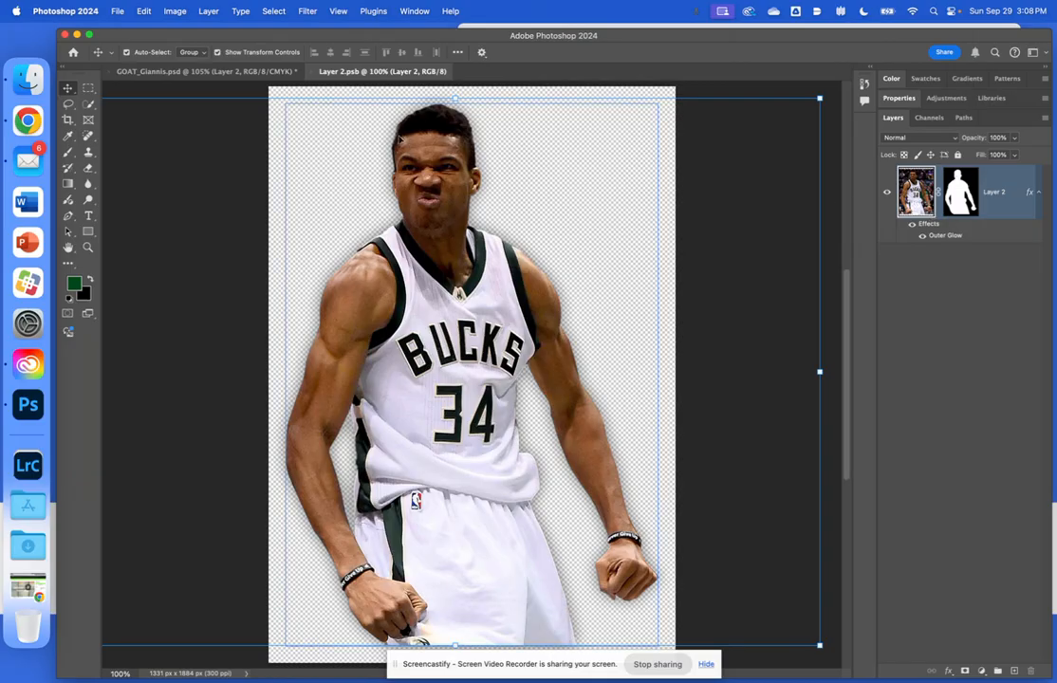
- Turn off the cutout's Outer Glow effects and compare the torso and arms with the layer mask disabled and re-enabled
{"action": "left_click", "coordinate": [913, 224]}
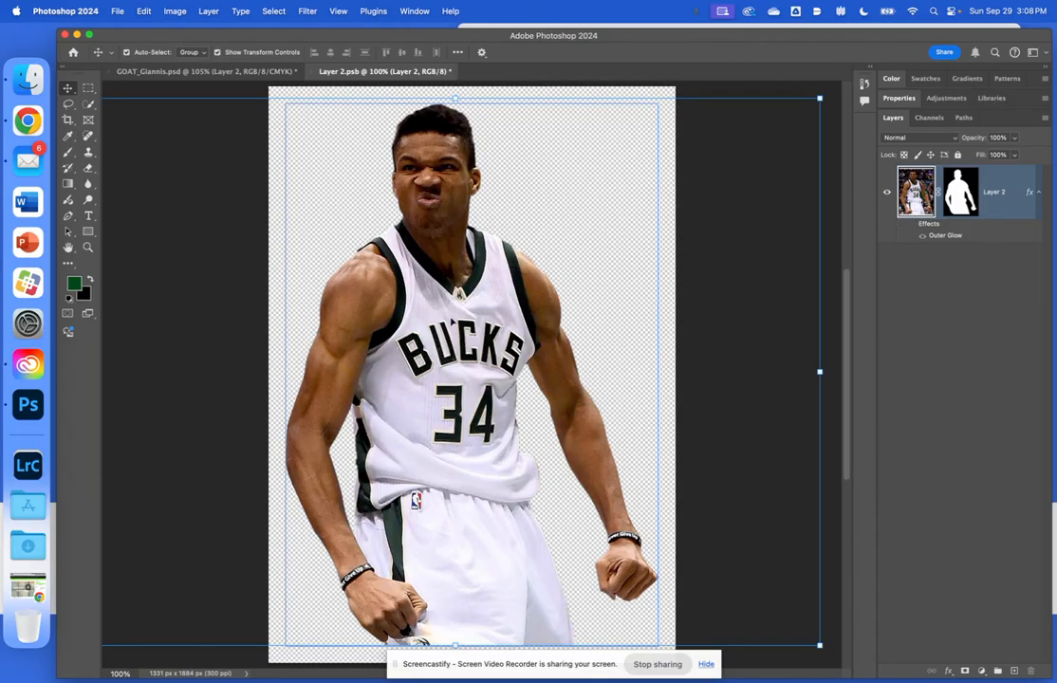
{"action": "key", "text": "super+equal"}
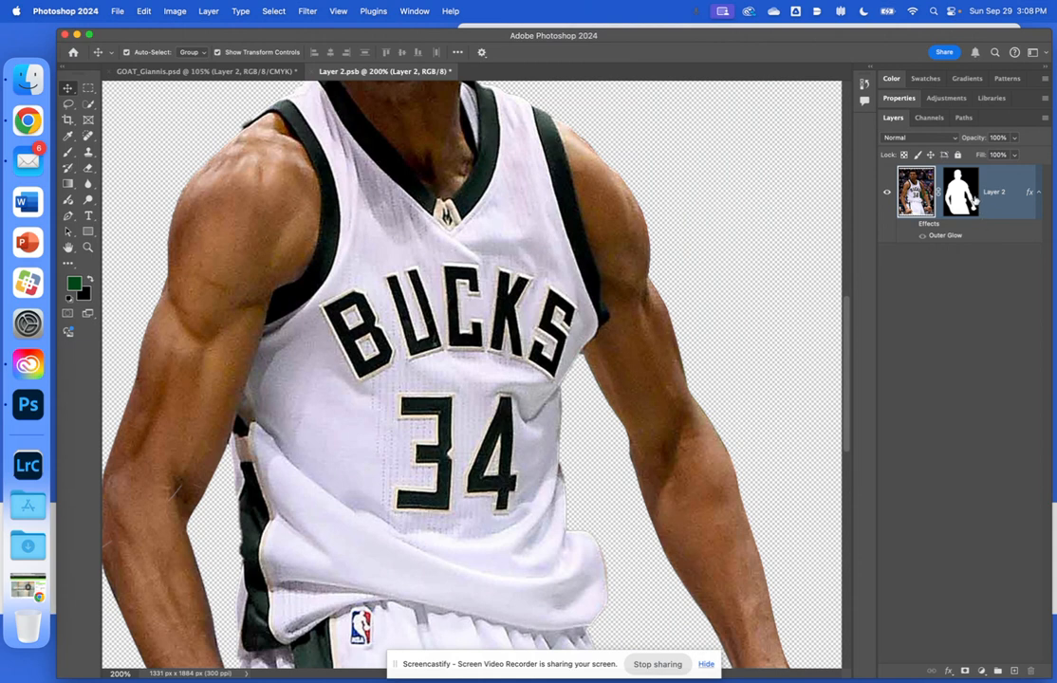
{"action": "left_click", "coordinate": [977, 201], "text": "shift"}
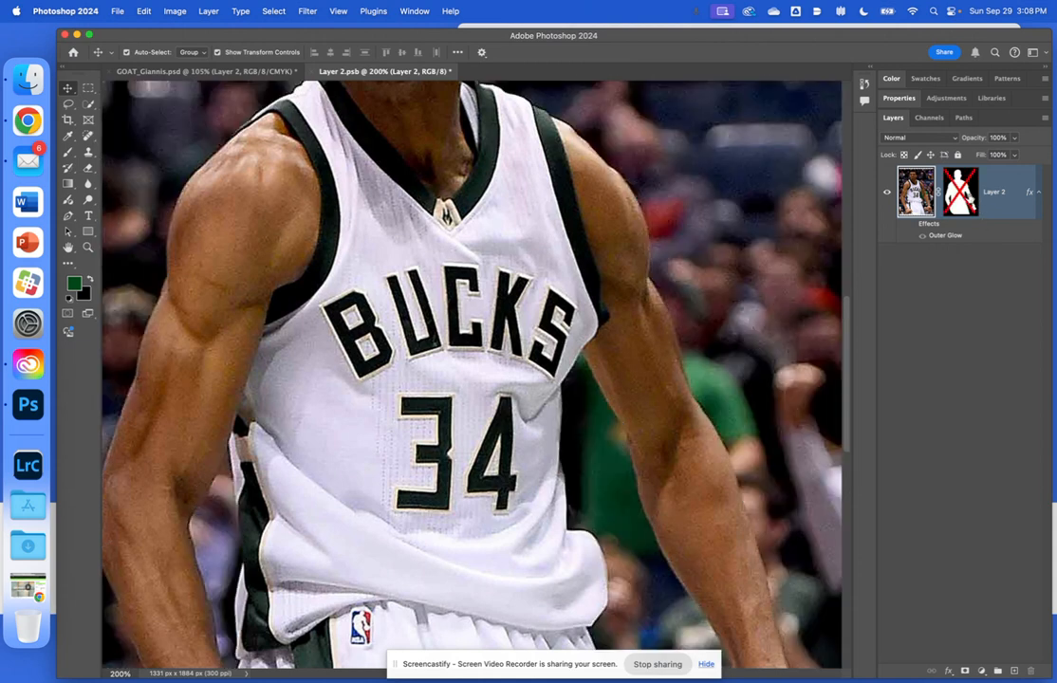
{"action": "scroll", "coordinate": [289, 496], "scroll_direction": "down", "scroll_amount": 3}
{"action": "scroll", "coordinate": [289, 496], "scroll_direction": "left", "scroll_amount": 4}
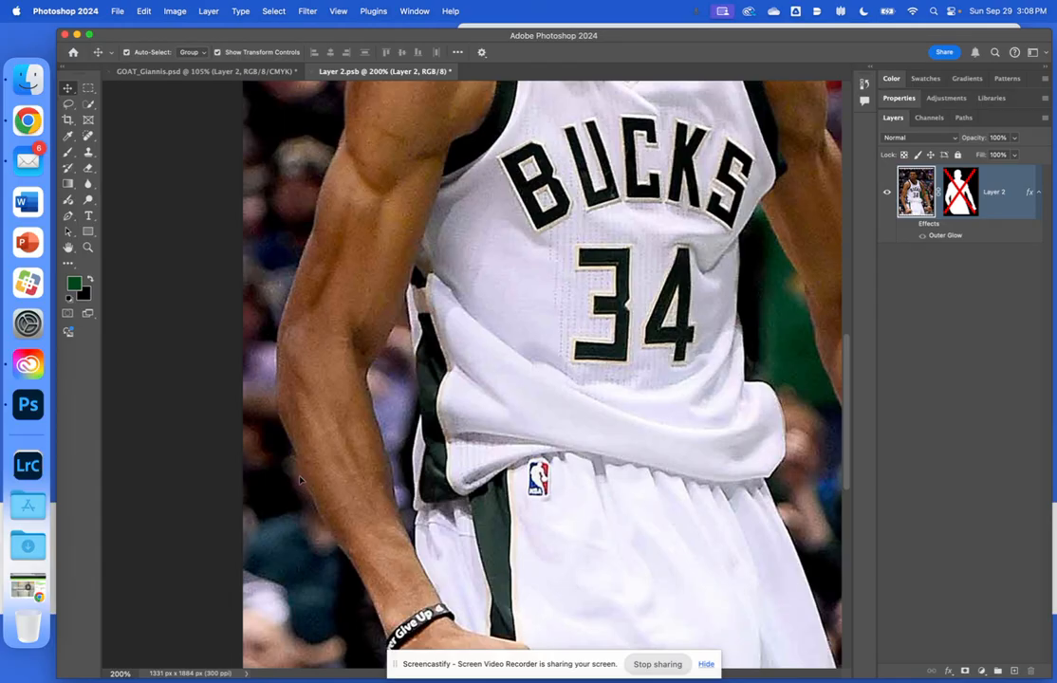
{"action": "left_click", "coordinate": [958, 201], "text": "shift"}
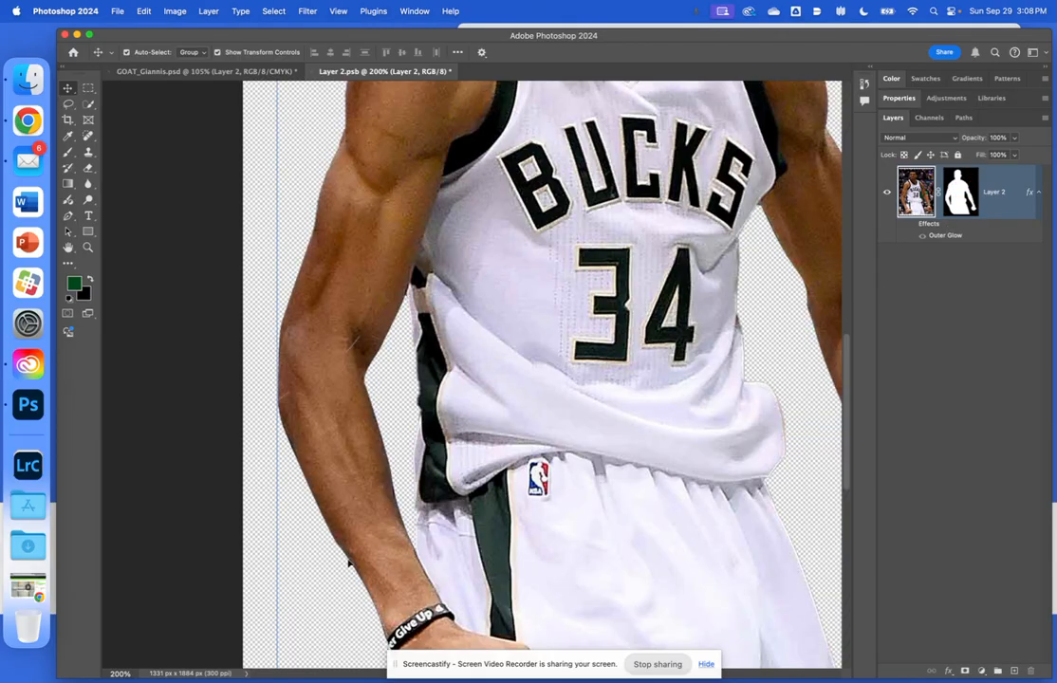
- Examine the cutout around the head and shoulders by repeatedly disabling and re-enabling the layer mask
{"action": "scroll", "coordinate": [393, 438], "scroll_direction": "up", "scroll_amount": 10}
{"action": "scroll", "coordinate": [393, 439], "scroll_direction": "right", "scroll_amount": 2}
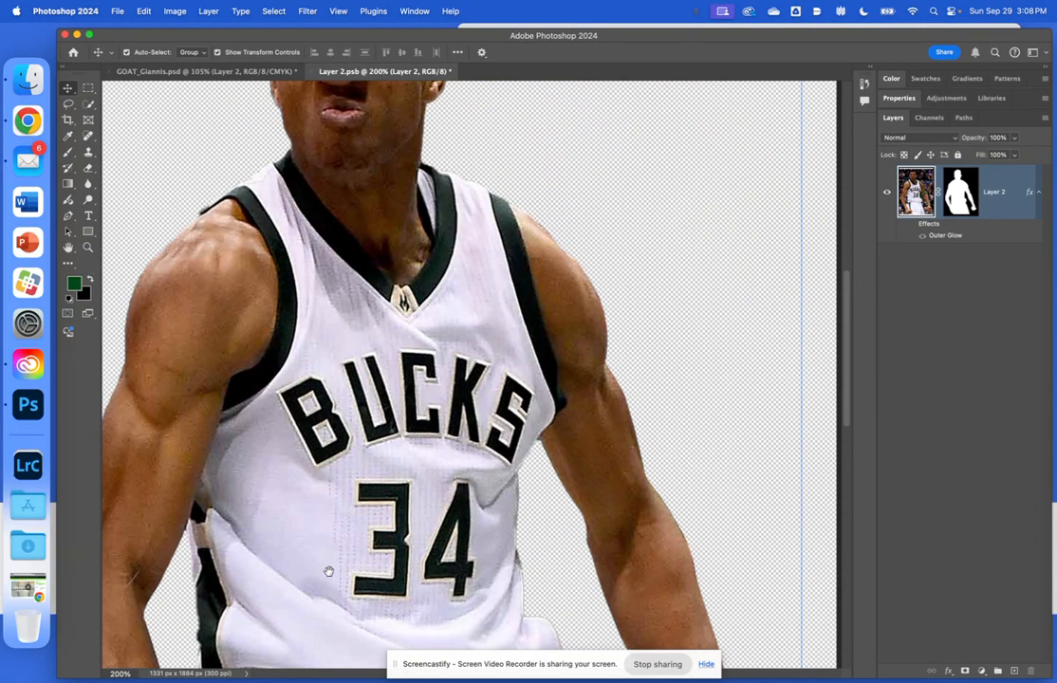
{"action": "scroll", "coordinate": [503, 330], "scroll_direction": "up", "scroll_amount": 3}
{"action": "left_click", "coordinate": [960, 195], "text": "shift"}
{"action": "left_click", "coordinate": [961, 195], "text": "shift"}
{"action": "left_click", "coordinate": [960, 195], "text": "shift"}
{"action": "left_click", "coordinate": [960, 199], "text": "shift"}
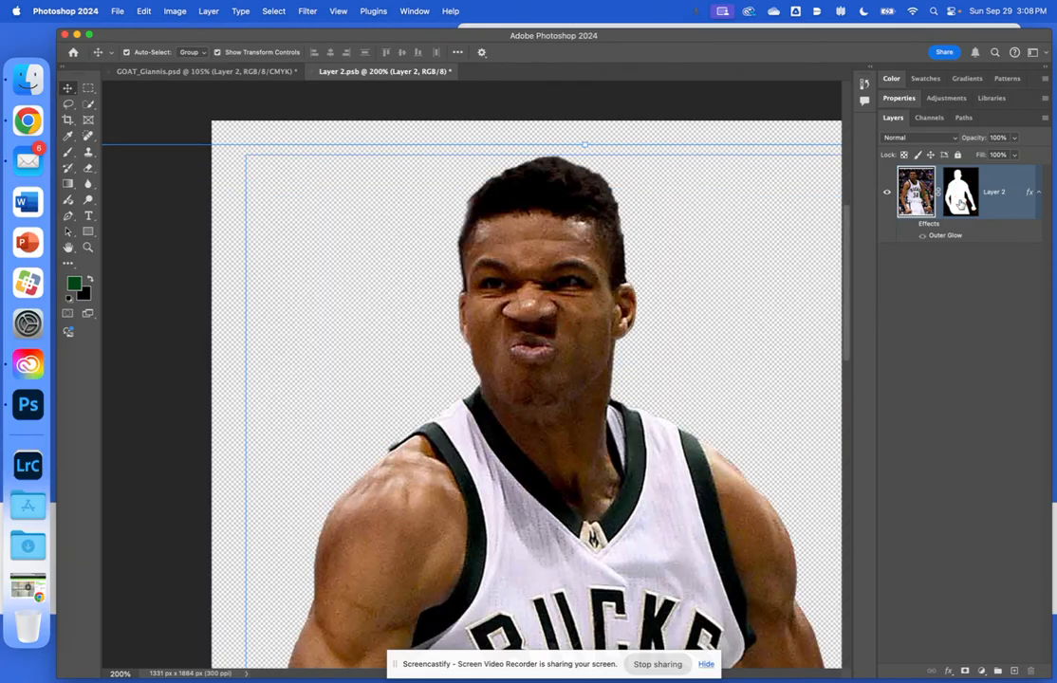
{"action": "left_click", "coordinate": [960, 202], "text": "shift"}
{"action": "left_click", "coordinate": [960, 201], "text": "shift"}
- Close the smart object with its changes saved and show Layer 2 with its Camera Raw Filter turned off
{"action": "left_click", "coordinate": [117, 10]}
{"action": "key", "text": "super+w"}
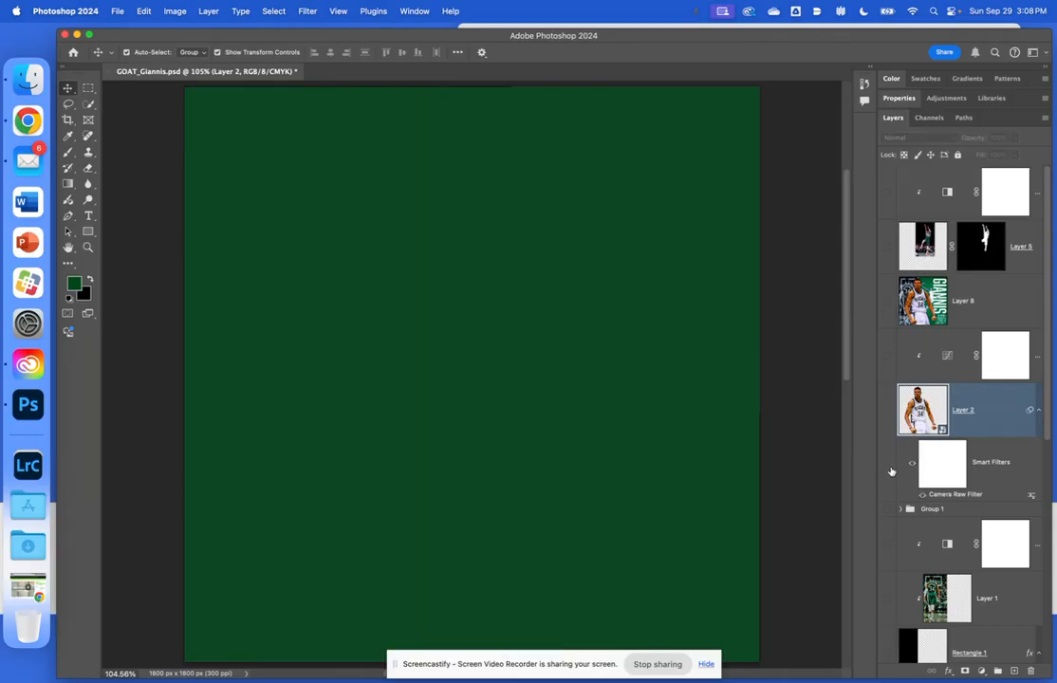
{"action": "scroll", "coordinate": [905, 537], "scroll_direction": "down", "scroll_amount": 3}
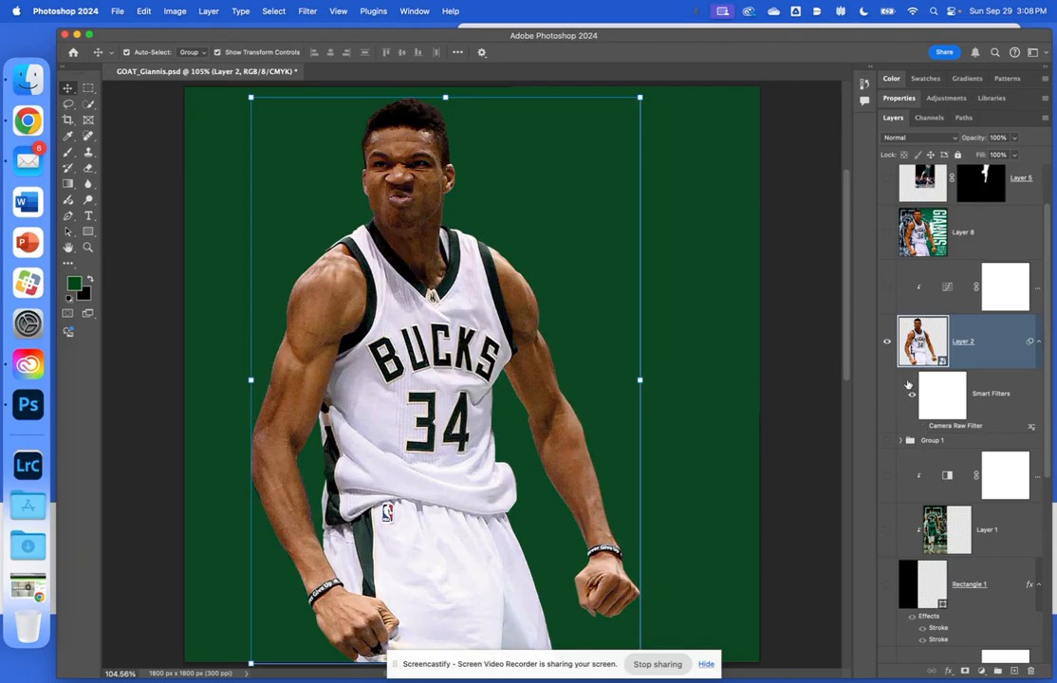
- Show Rectangle 1 and the back-view player photo on Layer 1 that is clipped to it
{"action": "scroll", "coordinate": [897, 445], "scroll_direction": "down", "scroll_amount": 3}
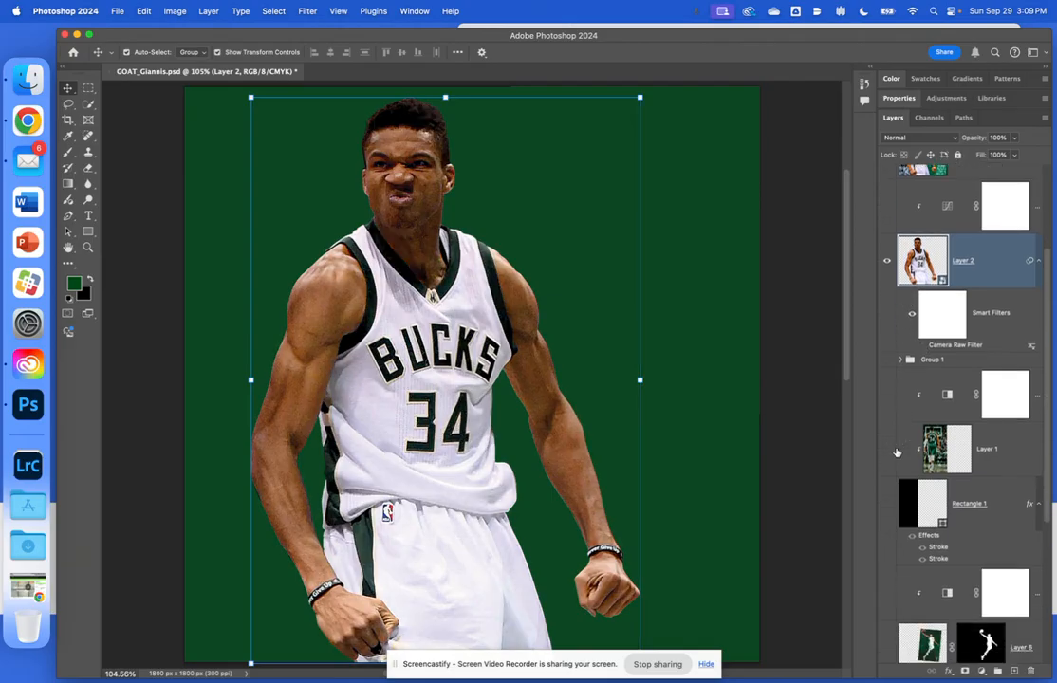
{"action": "scroll", "coordinate": [897, 459], "scroll_direction": "down", "scroll_amount": 1}
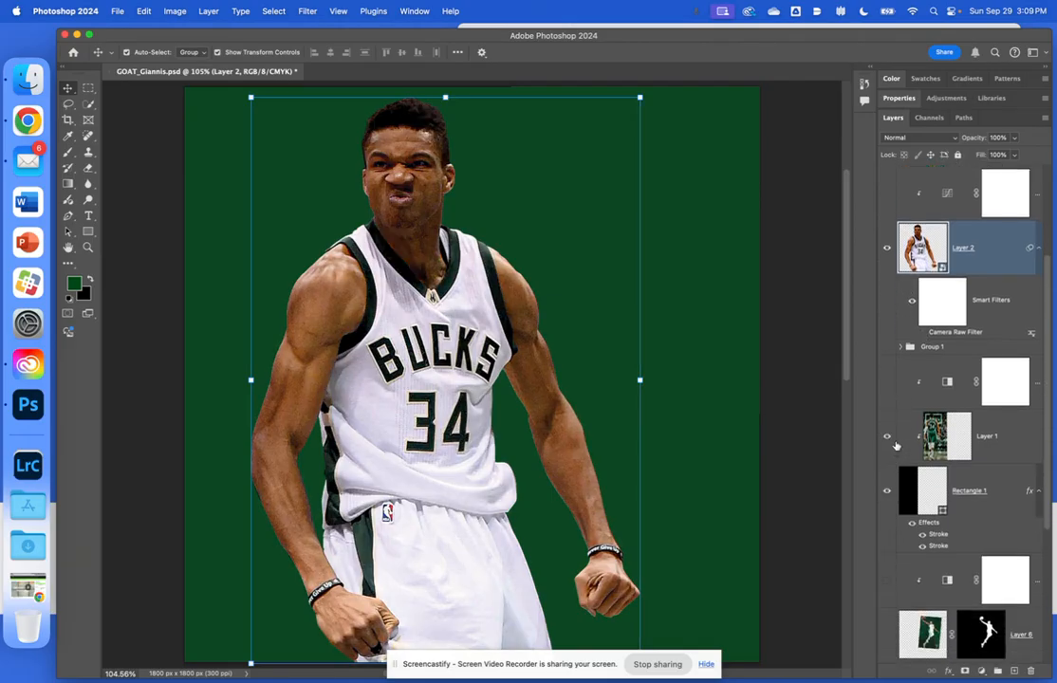
{"action": "left_click", "coordinate": [888, 440]}
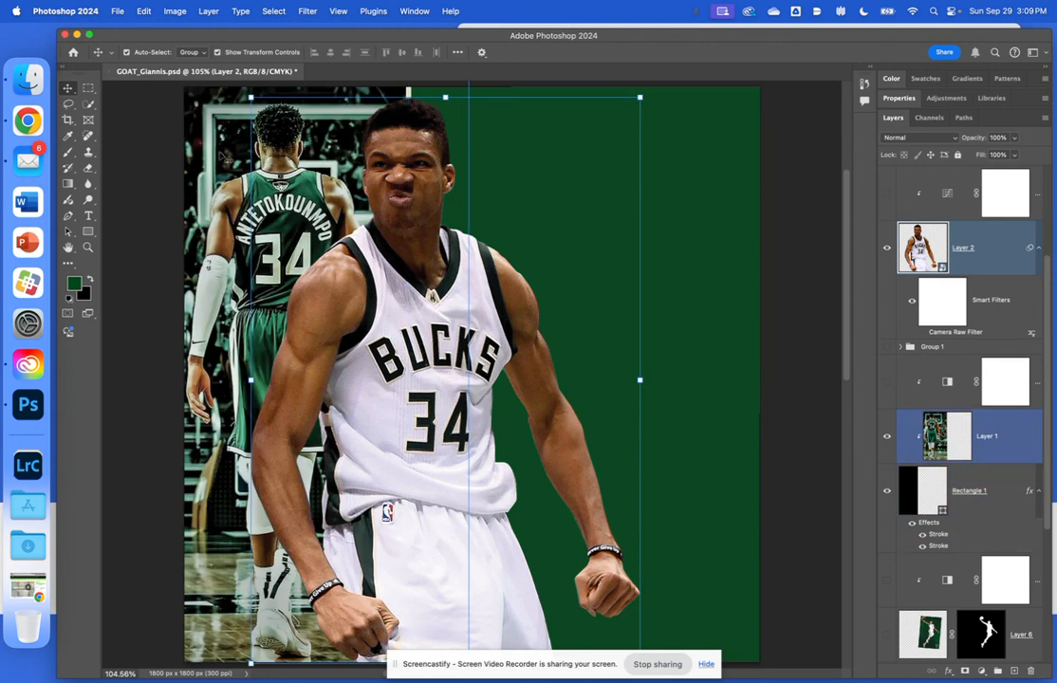
{"action": "left_click", "coordinate": [158, 167]}
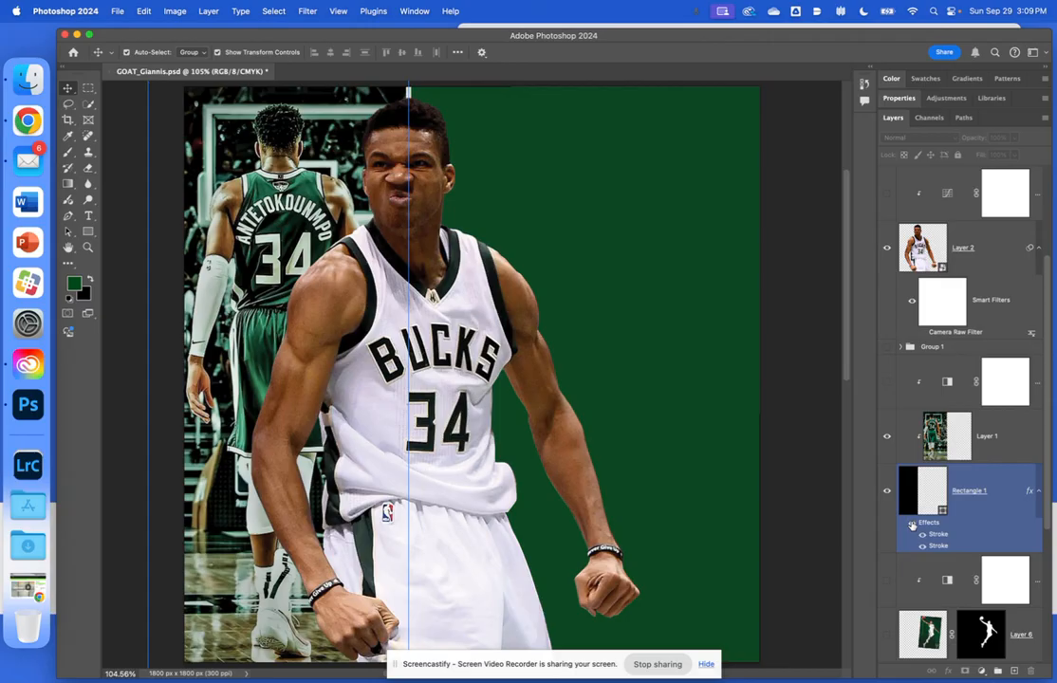
{"action": "left_click", "coordinate": [917, 423]}
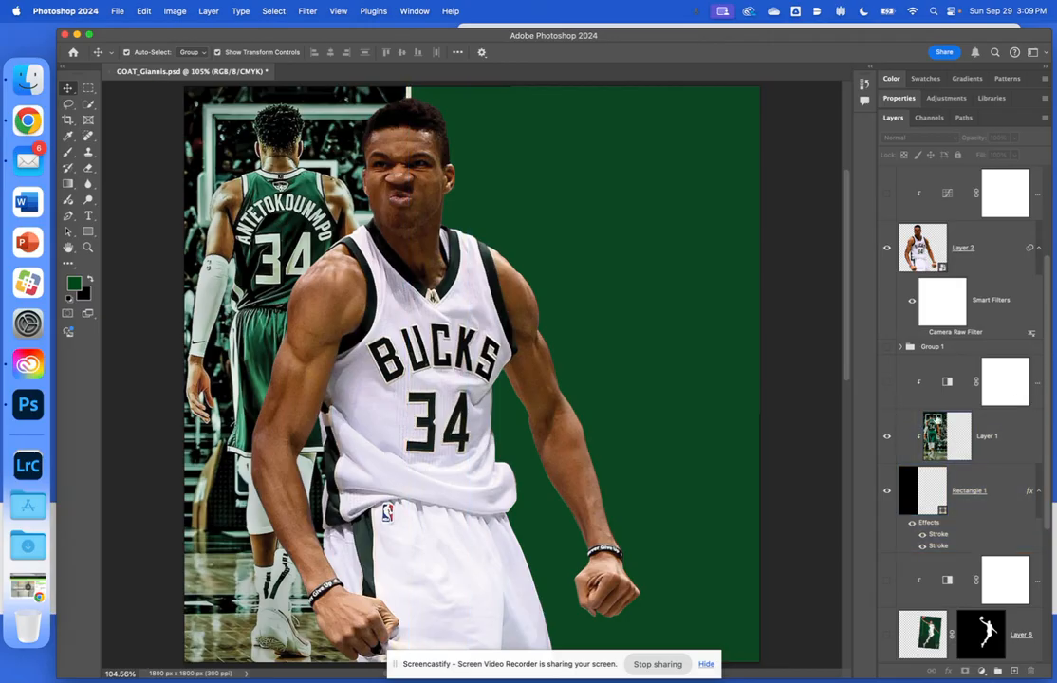
- Show the dunking player on Layer 6 and compare it with its layer mask disabled and re-enabled
{"action": "scroll", "coordinate": [958, 589], "scroll_direction": "down", "scroll_amount": 4}
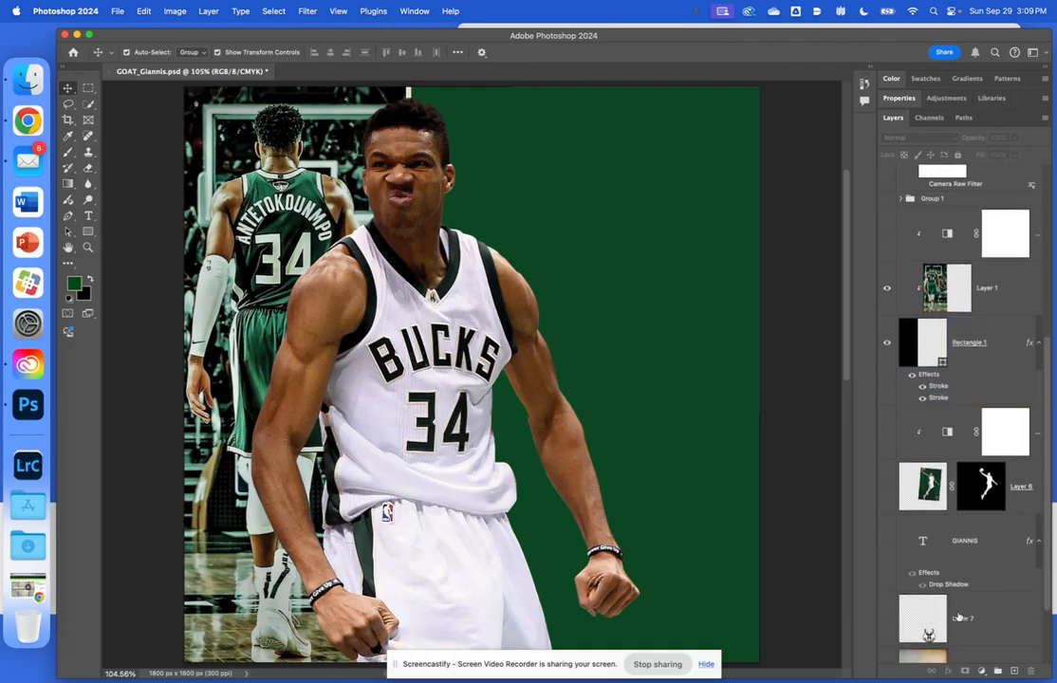
{"action": "left_click", "coordinate": [889, 489]}
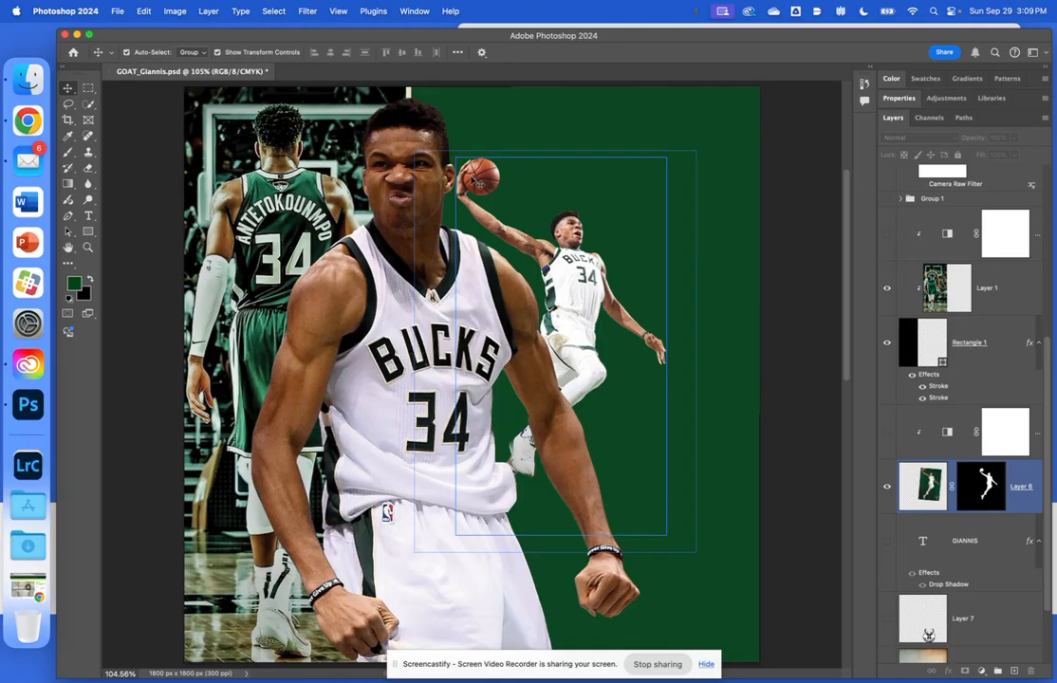
{"action": "left_click", "coordinate": [981, 491], "text": "shift"}
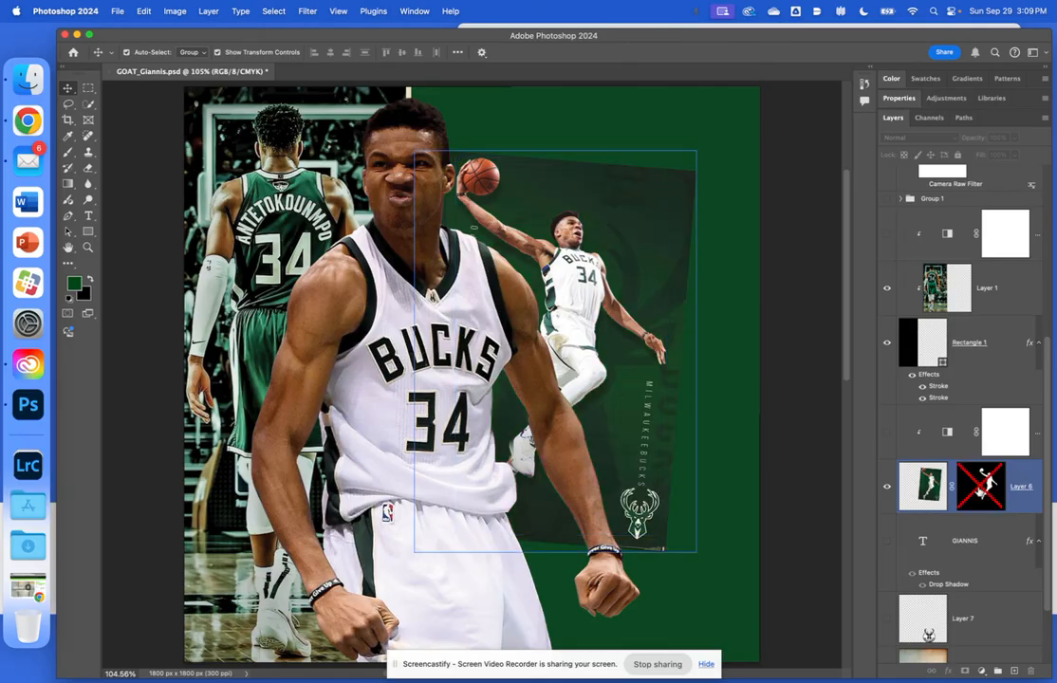
{"action": "left_click", "coordinate": [980, 491], "text": "shift"}
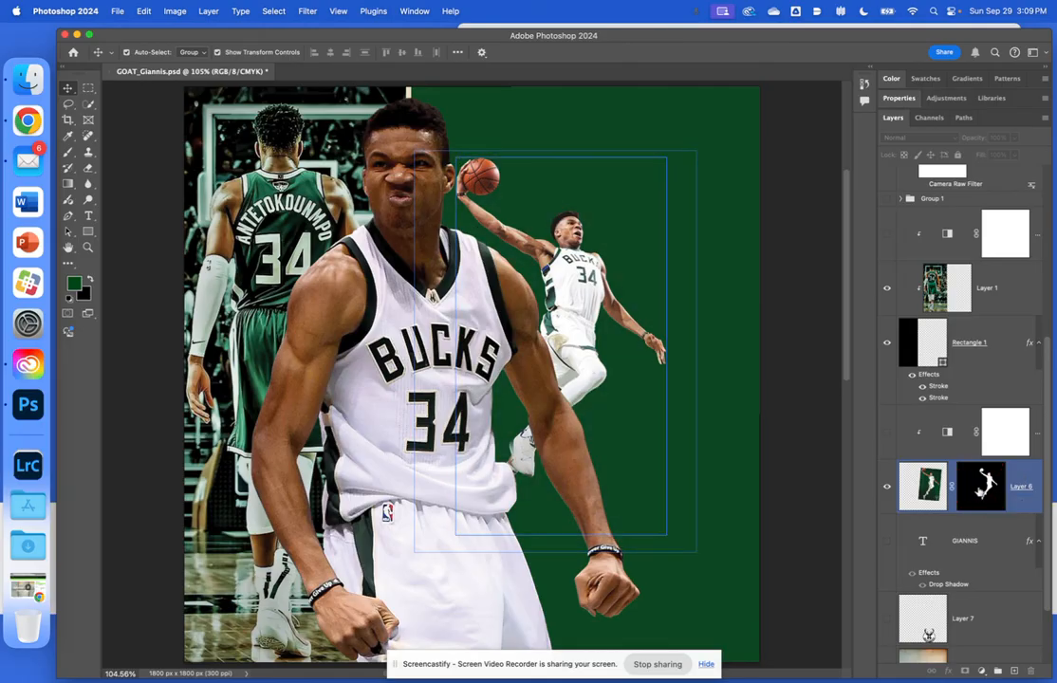
- Examine the dunking player's cutout edges up close around the body, arm and ball, with Layer 6's mask off and on
{"action": "key", "text": "super+plus"}
{"action": "key", "text": "super+plus"}
{"action": "key", "text": "super+plus"}
{"action": "left_click_drag", "start_coordinate": [807, 397], "coordinate": [590, 559]}
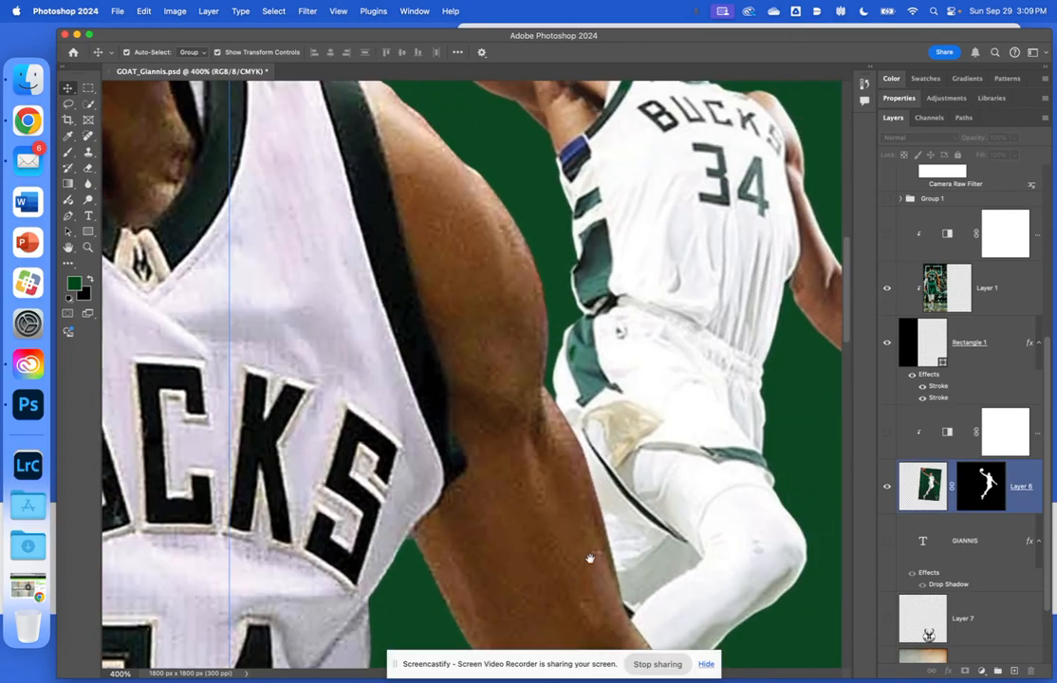
{"action": "left_click_drag", "start_coordinate": [611, 493], "coordinate": [592, 587]}
{"action": "left_click", "coordinate": [635, 328]}
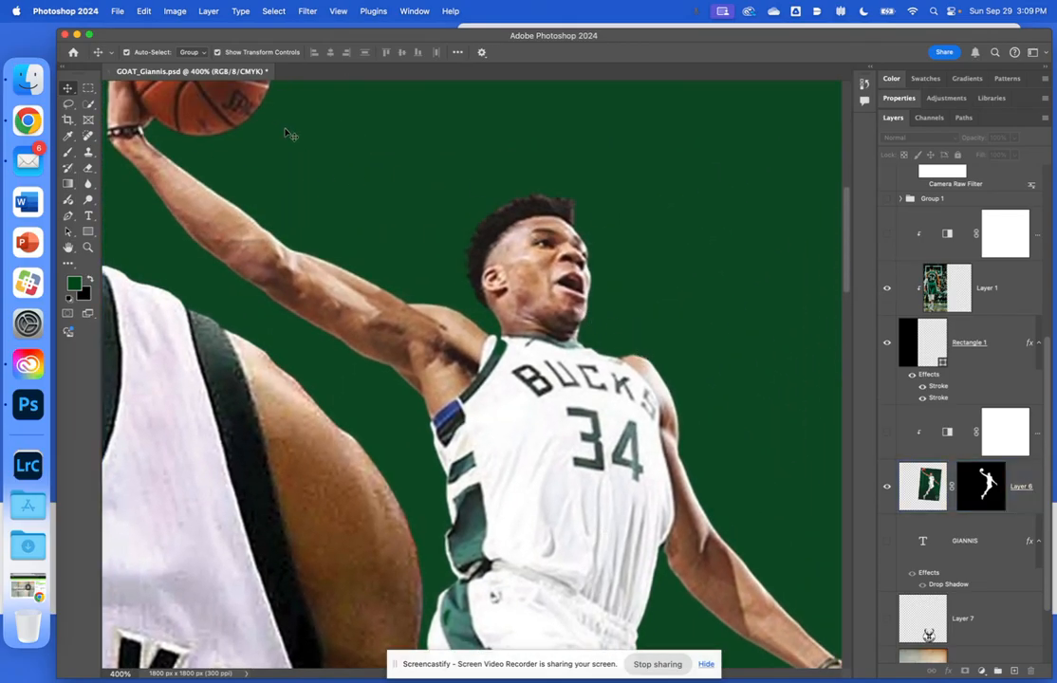
{"action": "left_click_drag", "start_coordinate": [256, 122], "coordinate": [364, 373]}
{"action": "left_click", "coordinate": [981, 486], "text": "shift"}
{"action": "left_click", "coordinate": [981, 486], "text": "shift"}
{"action": "left_click", "coordinate": [980, 486], "text": "shift"}
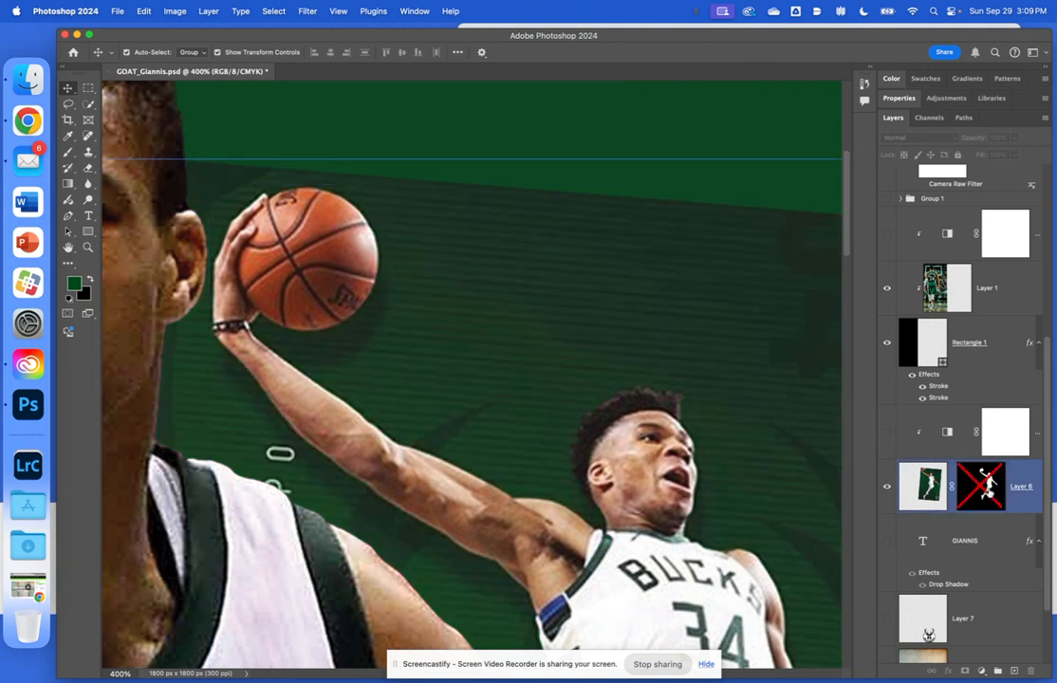
{"action": "left_click", "coordinate": [981, 486], "text": "shift"}
- Show the vertical GIANNIS text layer with the whole poster in view
{"action": "scroll", "coordinate": [906, 539], "scroll_direction": "down", "scroll_amount": 3}
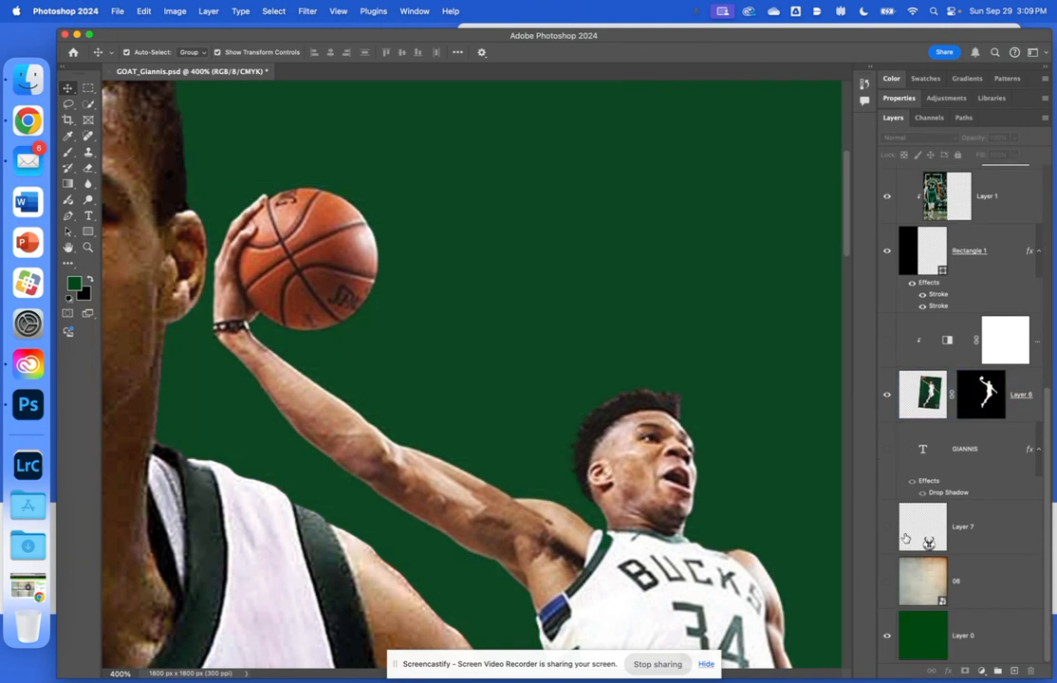
{"action": "key", "text": "super+minus"}
{"action": "key", "text": "super+minus"}
{"action": "key", "text": "super+minus"}
{"action": "key", "text": "super+minus"}
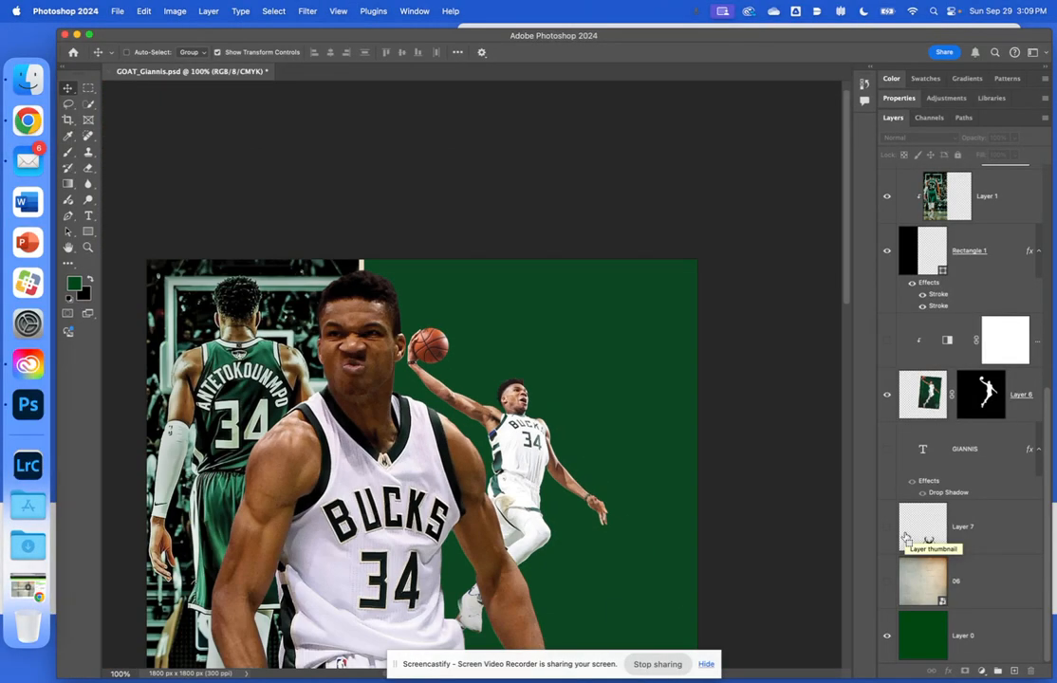
{"action": "left_click", "coordinate": [888, 451]}
{"action": "key", "text": "super+minus"}
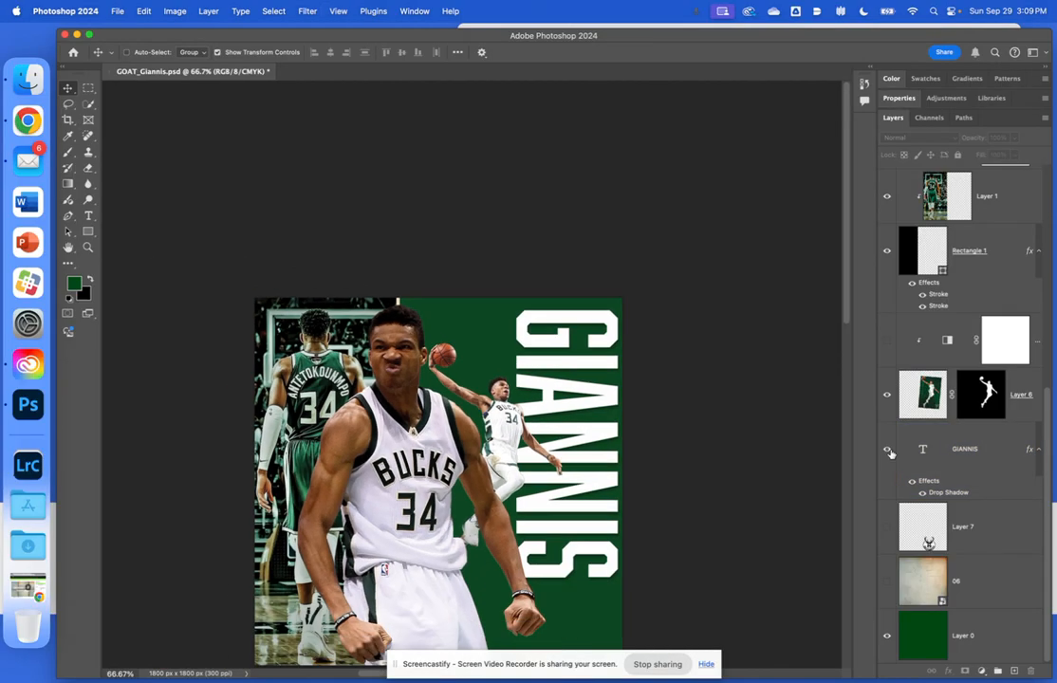
{"action": "key", "text": "super+minus"}
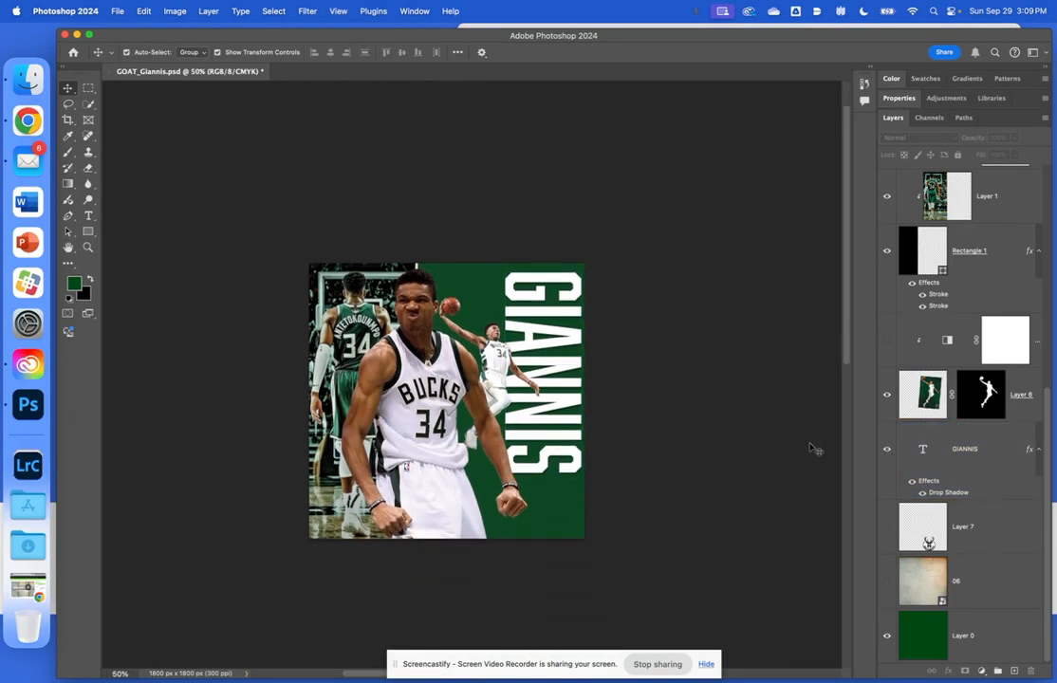
- Try to rotate the GIANNIS text with Free Transform
{"action": "scroll", "coordinate": [933, 361], "scroll_direction": "up", "scroll_amount": 4}
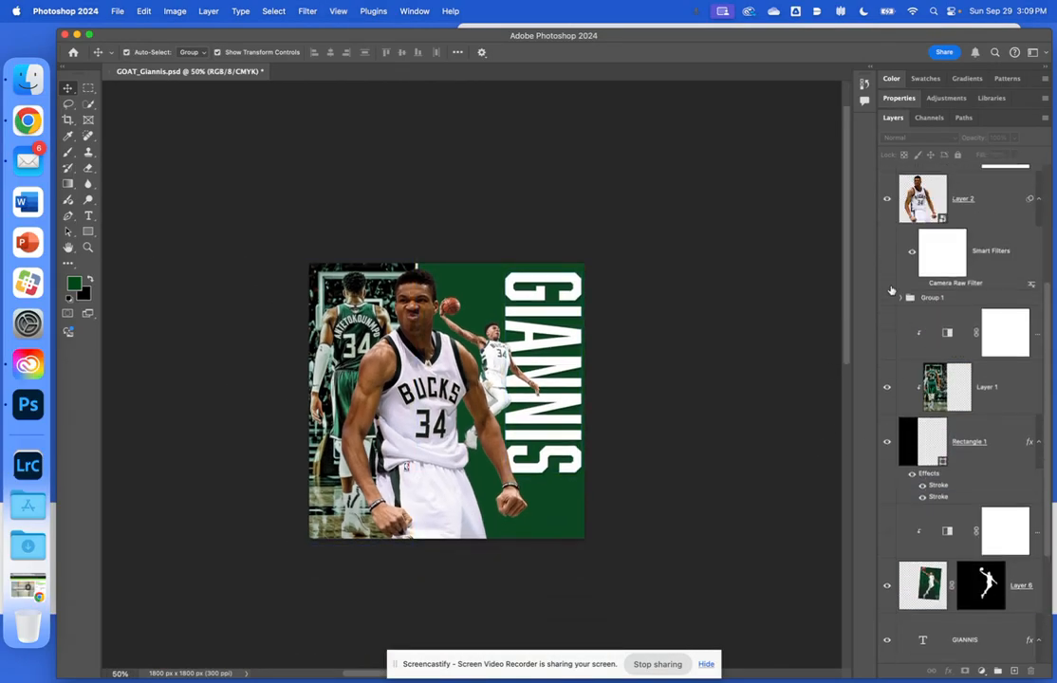
{"action": "left_click", "coordinate": [548, 305]}
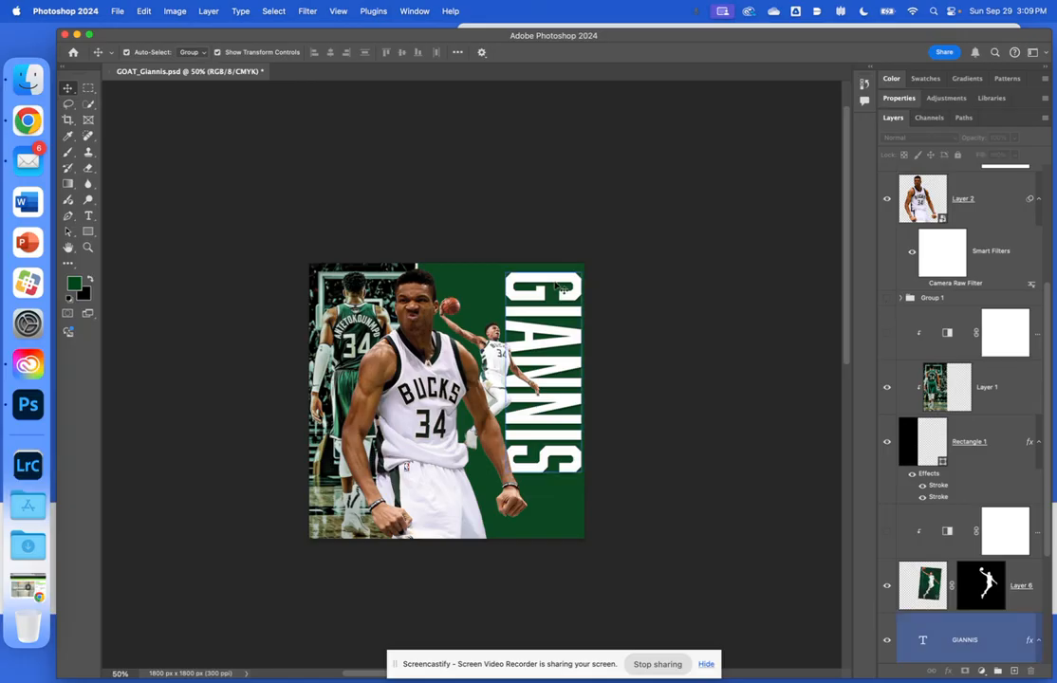
{"action": "key", "text": "super+t"}
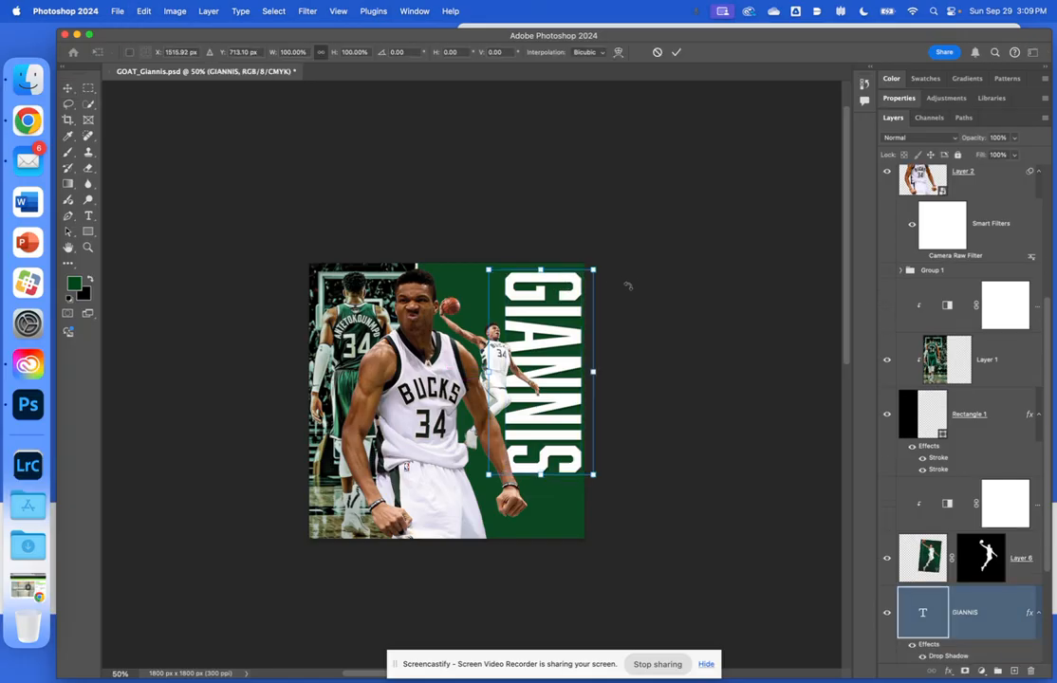
{"action": "left_click_drag", "start_coordinate": [624, 270], "coordinate": [581, 314]}
- Show Group 1 with the list of NBA achievements and view it up close below the GIANNIS text
{"action": "left_click", "coordinate": [888, 273]}
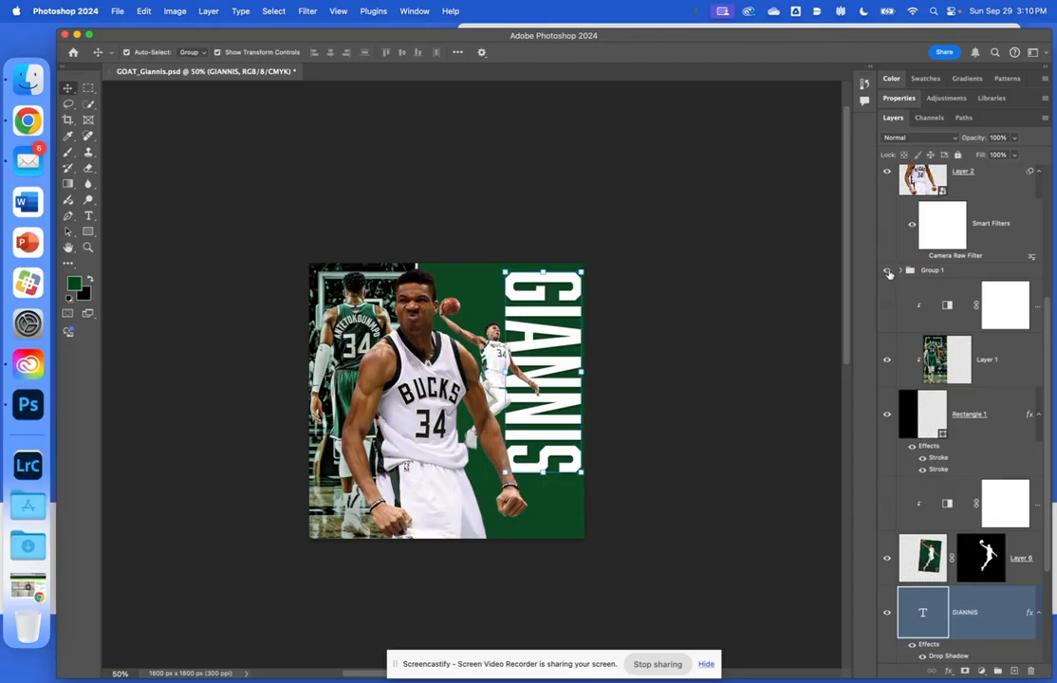
{"action": "key", "text": "super+plus"}
{"action": "key", "text": "super+plus"}
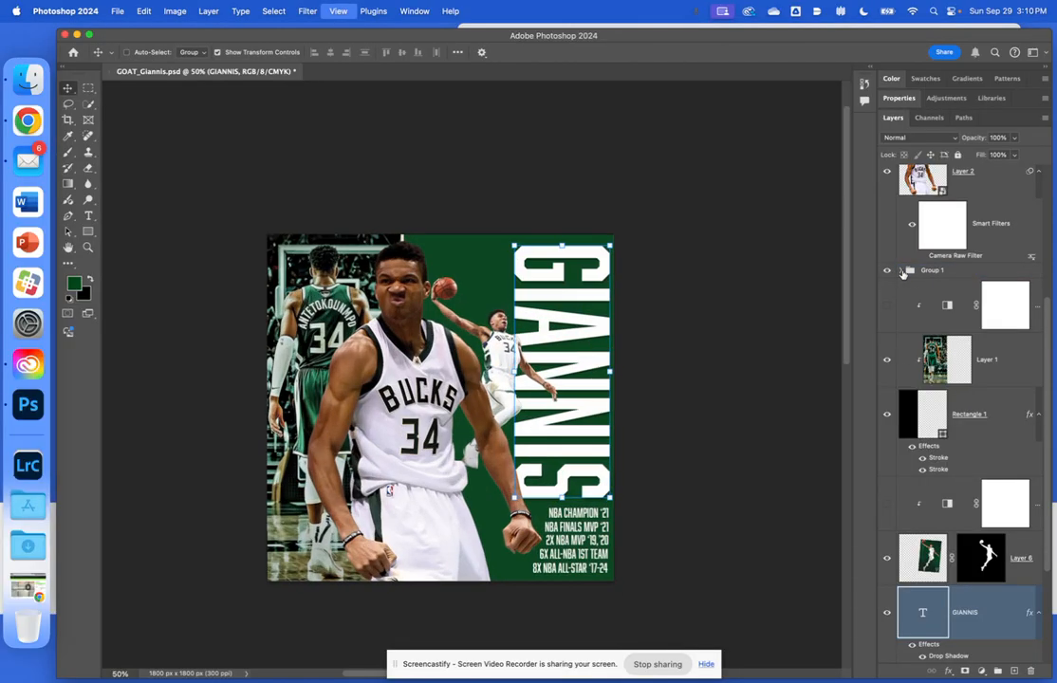
{"action": "scroll", "coordinate": [297, 443], "scroll_direction": "down", "scroll_amount": 4}
{"action": "scroll", "coordinate": [297, 443], "scroll_direction": "right", "scroll_amount": 2}
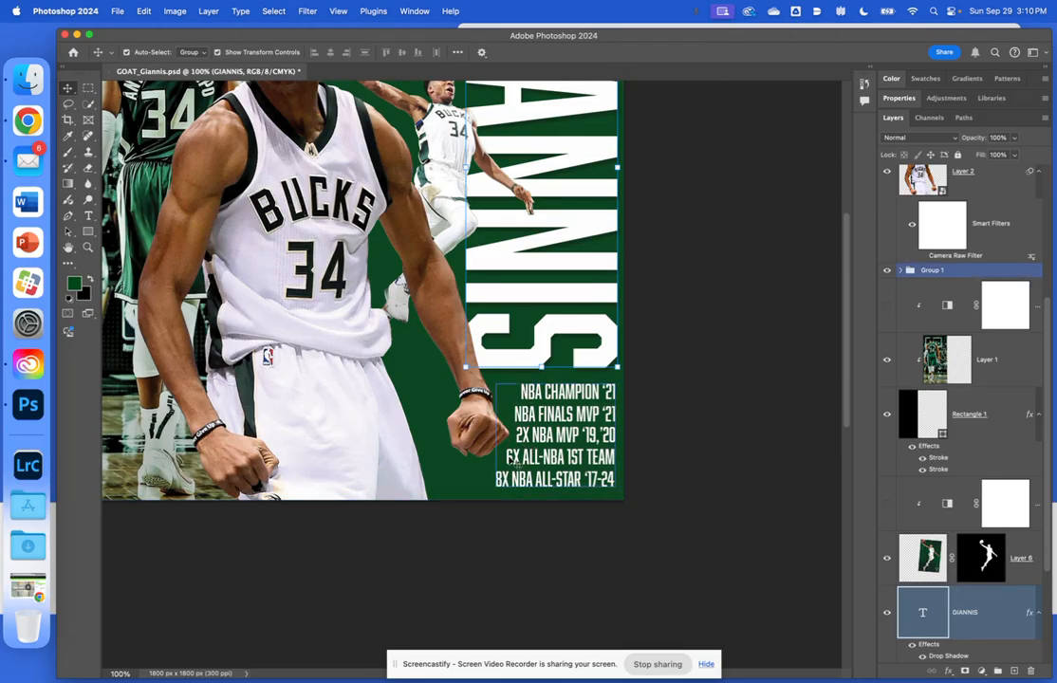
- Show Layer 7 with the Bucks logo beside the front player's shorts and select that layer
{"action": "key", "text": "super+minus"}
{"action": "key", "text": "super+minus"}
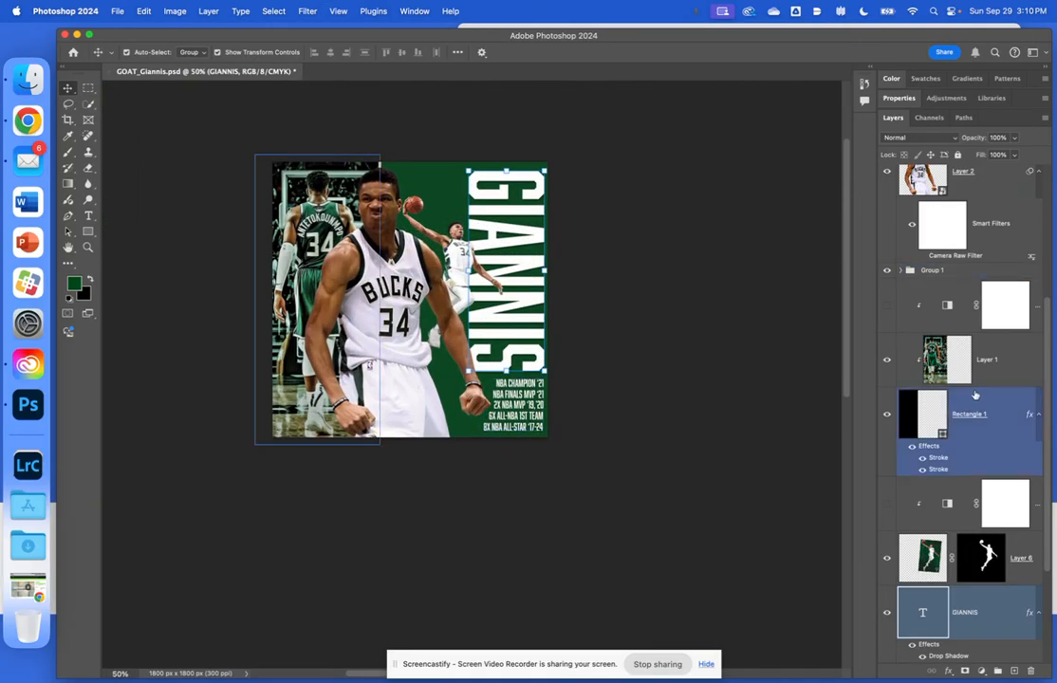
{"action": "scroll", "coordinate": [913, 443], "scroll_direction": "down", "scroll_amount": 3}
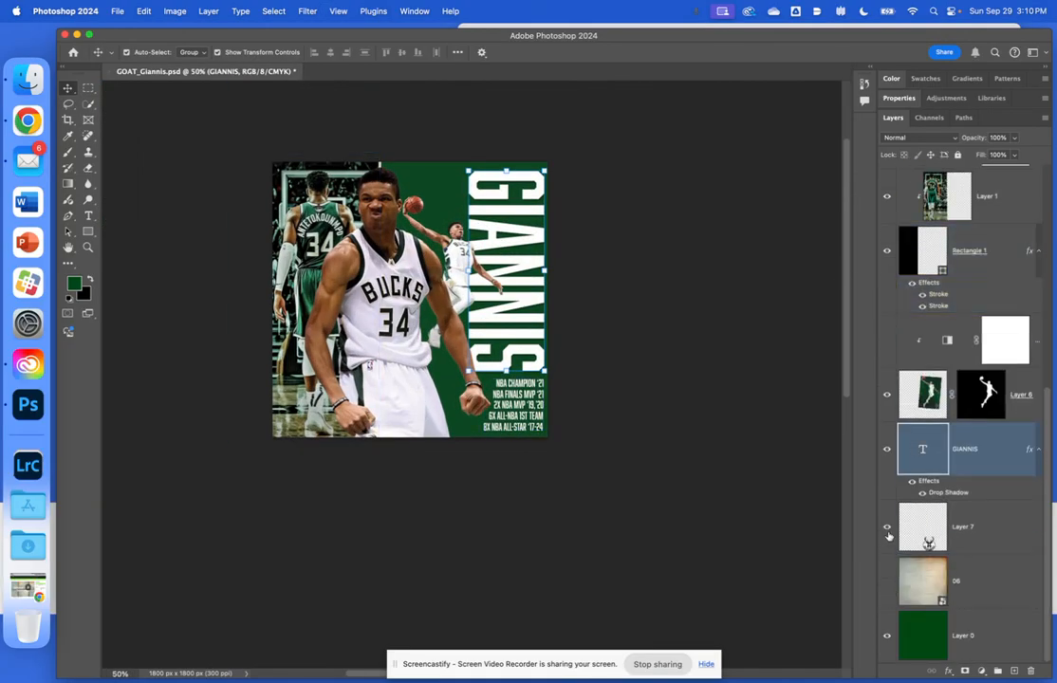
{"action": "left_click", "coordinate": [889, 537], "text": "shift"}
{"action": "left_click", "coordinate": [938, 531]}
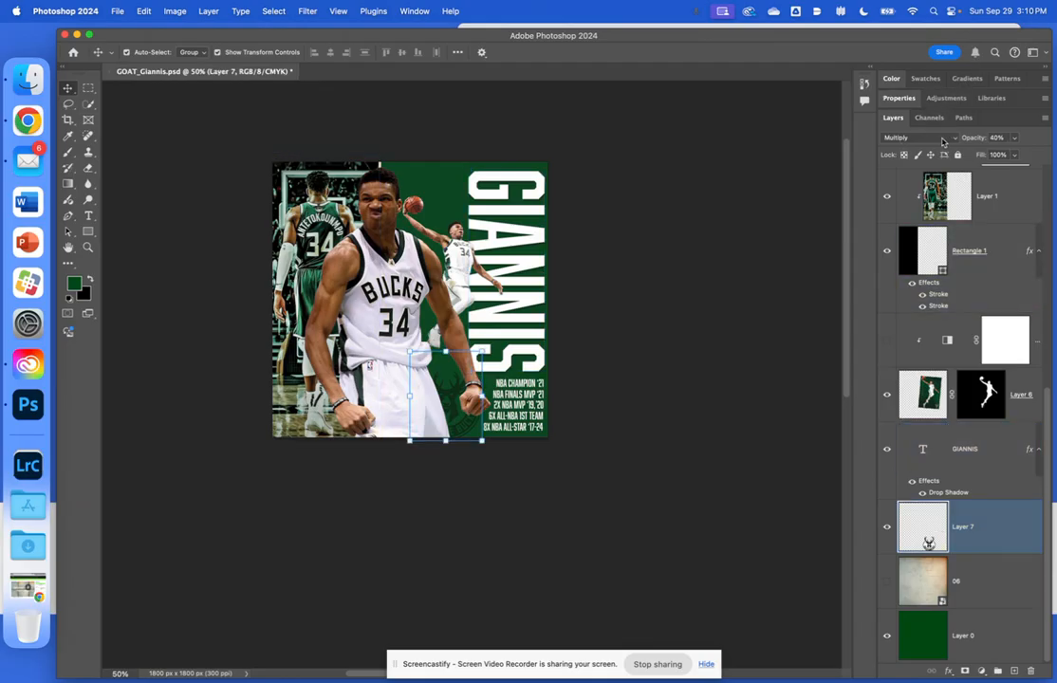
- Preview the Bucks logo on Layer 7 in Normal blend mode, at 100% and at about 58% opacity
{"action": "left_click", "coordinate": [917, 138]}
{"action": "left_click", "coordinate": [921, 90]}
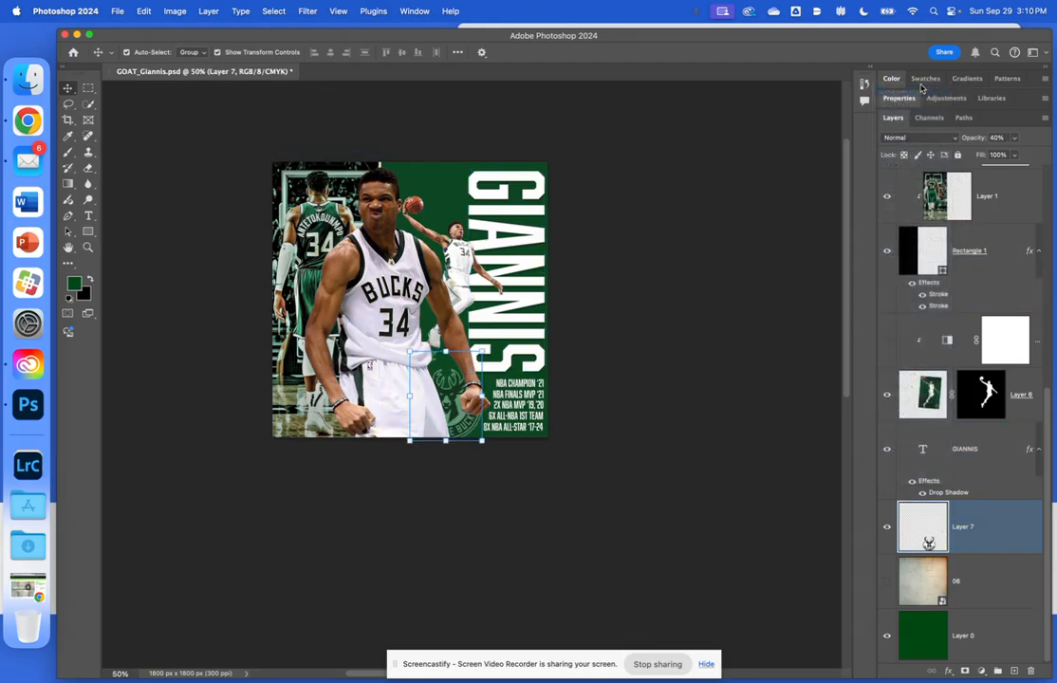
{"action": "left_click", "coordinate": [1014, 155]}
{"action": "left_click_drag", "start_coordinate": [1014, 155], "coordinate": [1048, 157]}
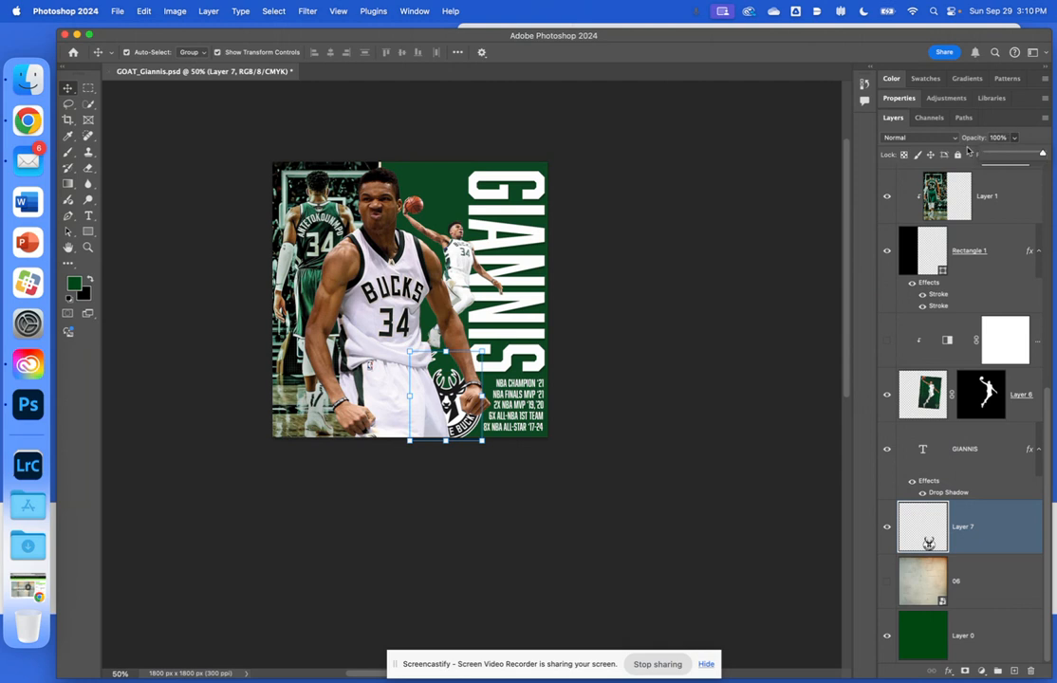
{"action": "left_click", "coordinate": [1017, 140]}
{"action": "left_click", "coordinate": [1014, 138]}
{"action": "left_click_drag", "start_coordinate": [1028, 155], "coordinate": [991, 155]}
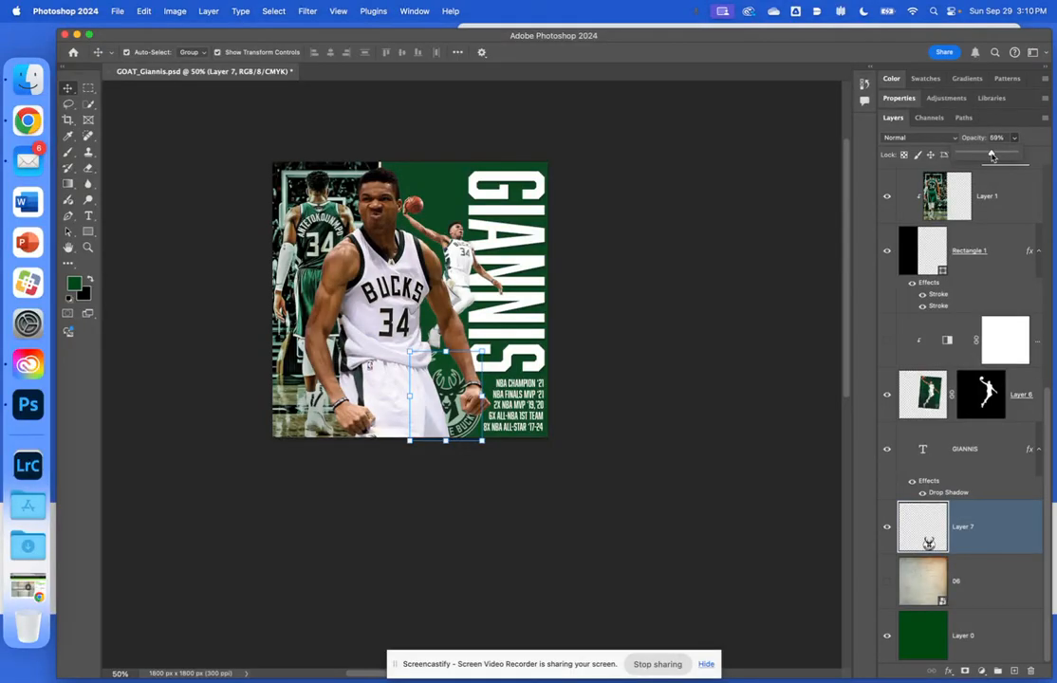
- Set Layer 7's blend mode to Multiply with 66% opacity and view the logo up close
{"action": "left_click", "coordinate": [922, 138]}
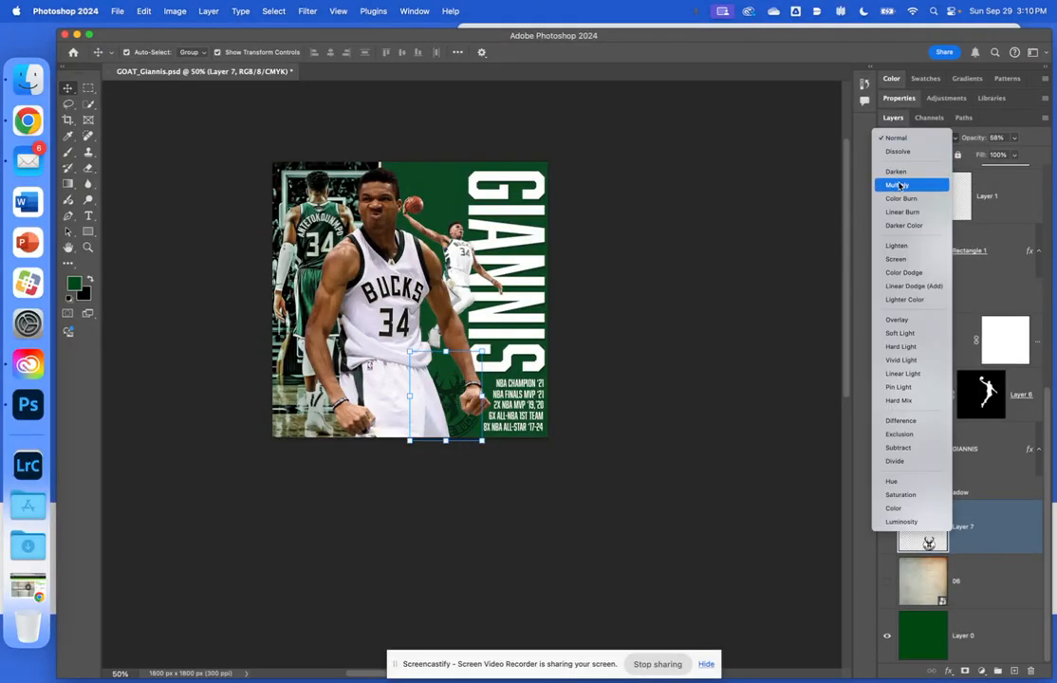
{"action": "left_click", "coordinate": [899, 186]}
{"action": "left_click", "coordinate": [1015, 139]}
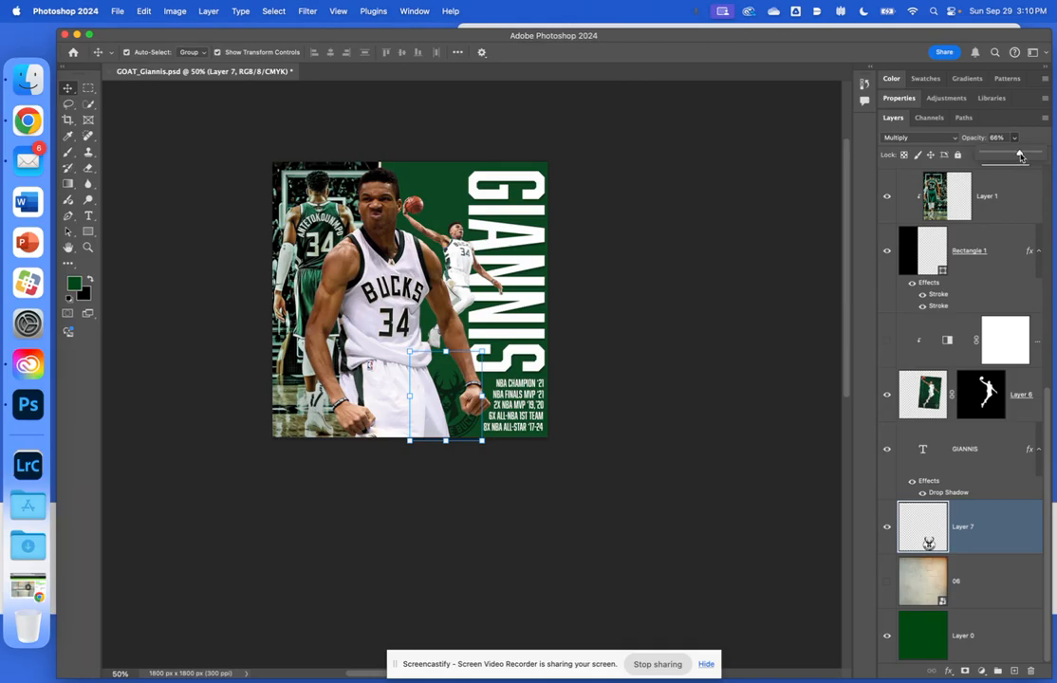
{"action": "key", "text": "super+plus"}
{"action": "key", "text": "super+plus"}
{"action": "key", "text": "super+plus"}
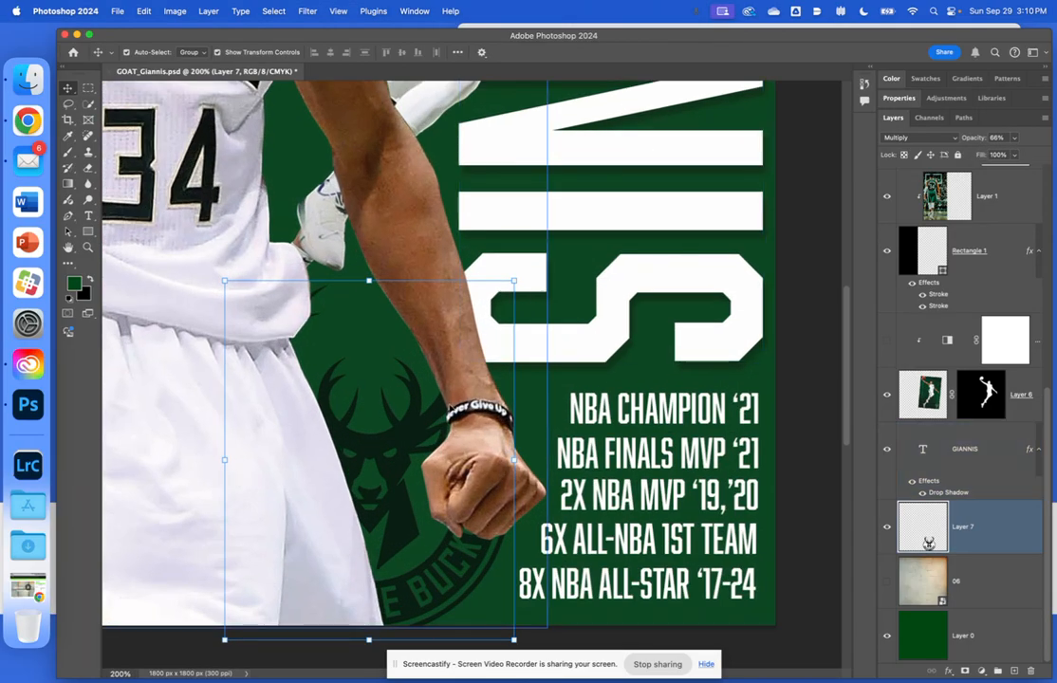
- Compare the logo on Layer 7 in Normal, set it back to Multiply with 35% opacity, and deselect it
{"action": "left_click", "coordinate": [913, 138]}
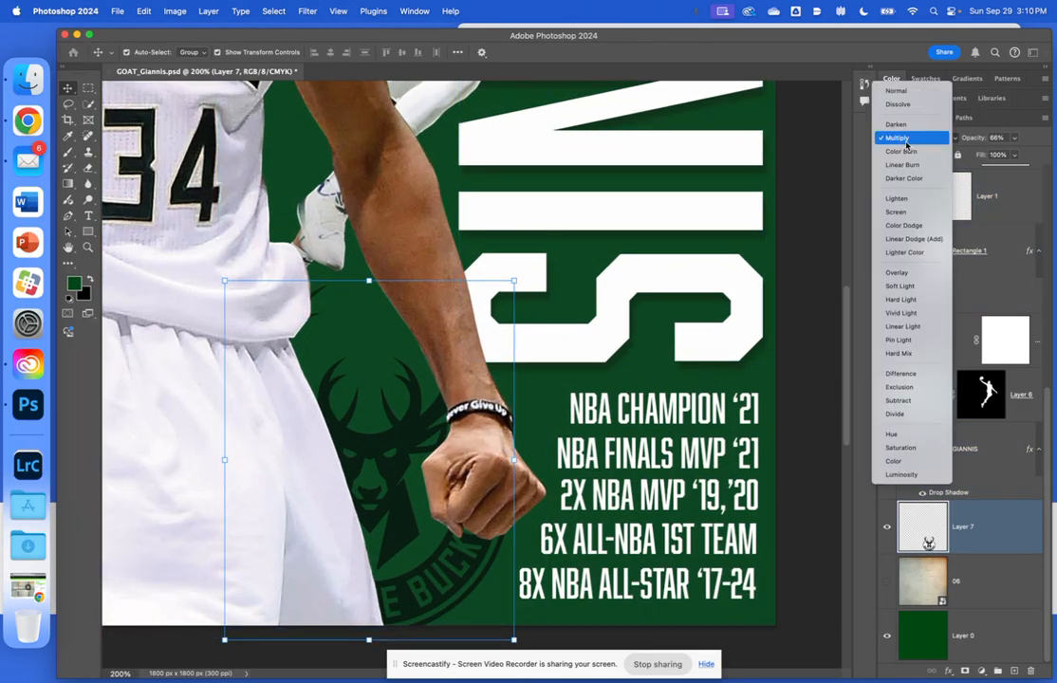
{"action": "left_click", "coordinate": [913, 90]}
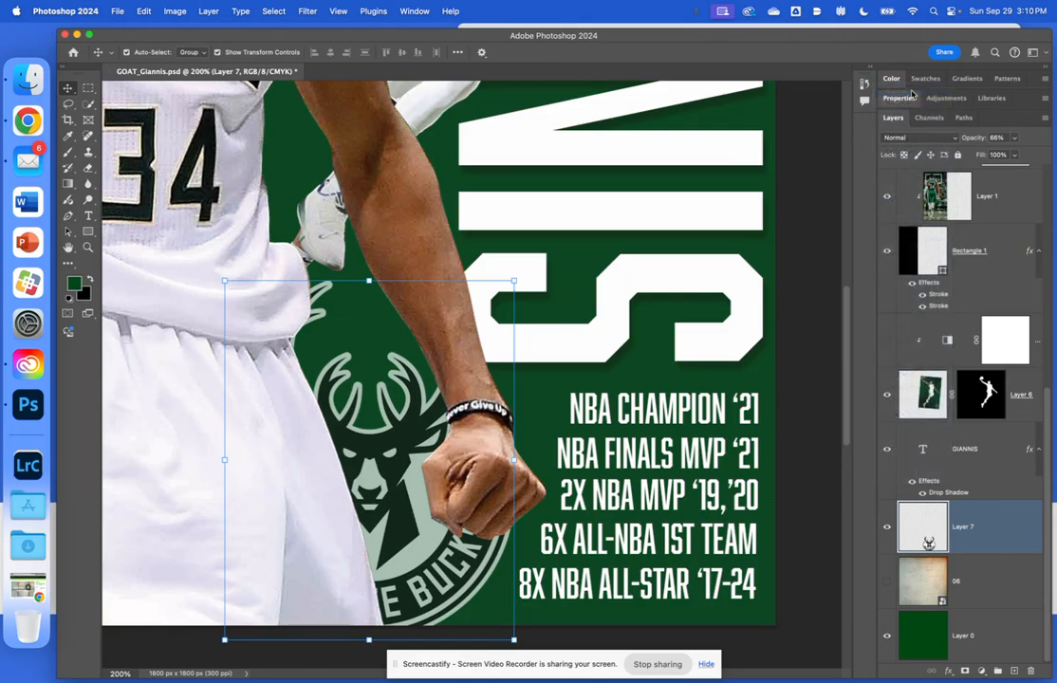
{"action": "left_click", "coordinate": [955, 139]}
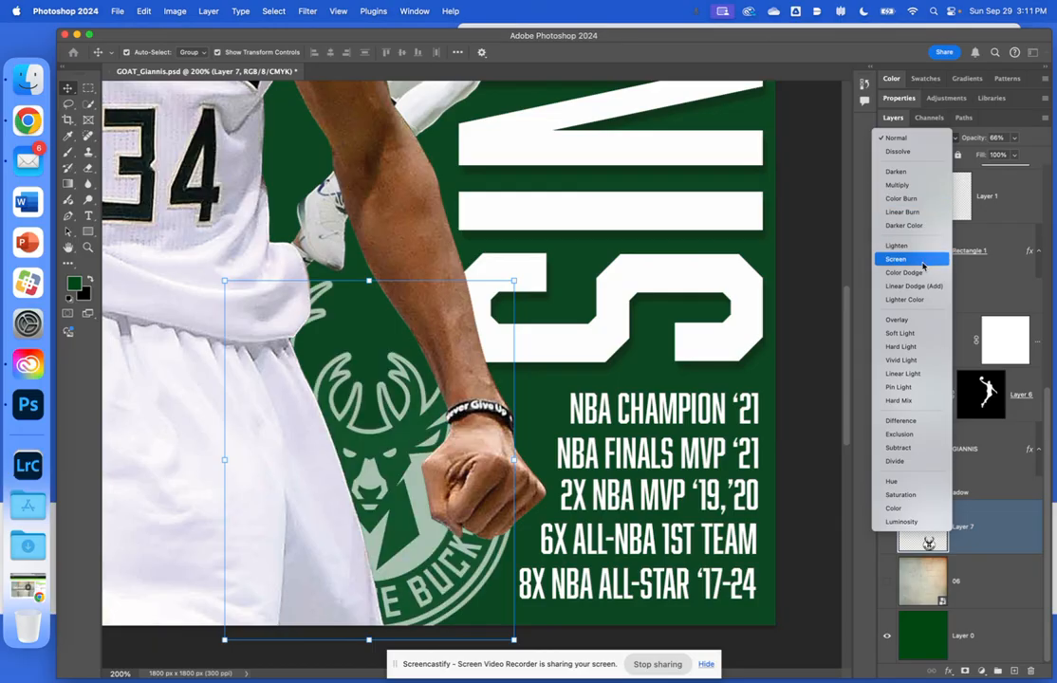
{"action": "left_click", "coordinate": [925, 187]}
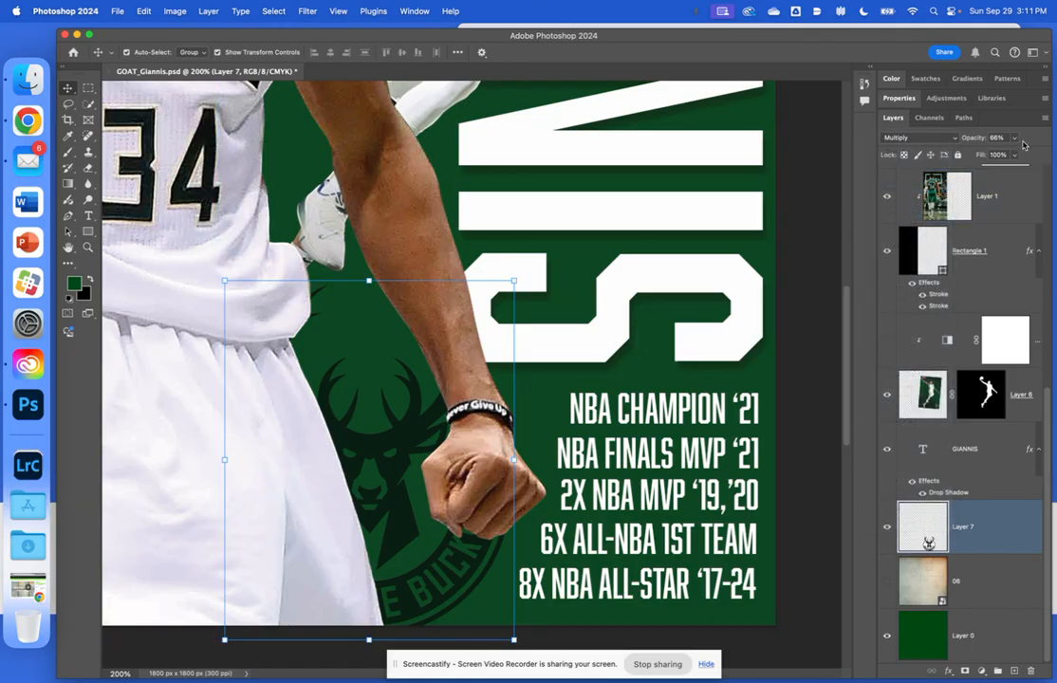
{"action": "left_click_drag", "start_coordinate": [1015, 138], "coordinate": [997, 157]}
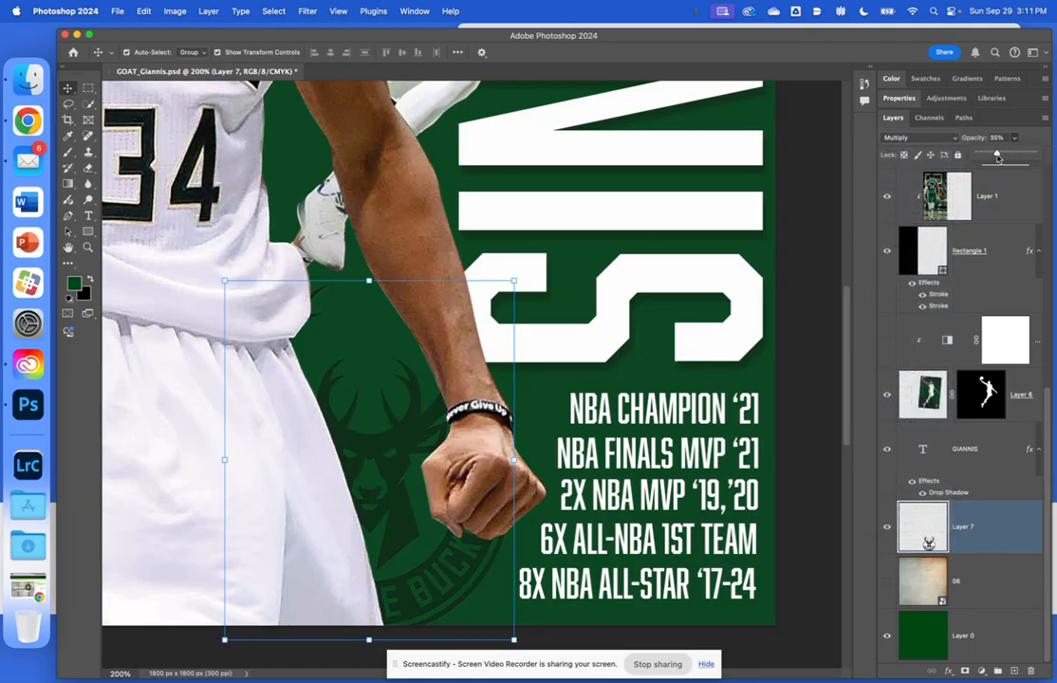
{"action": "key", "text": "super+minus"}
{"action": "key", "text": "super+minus"}
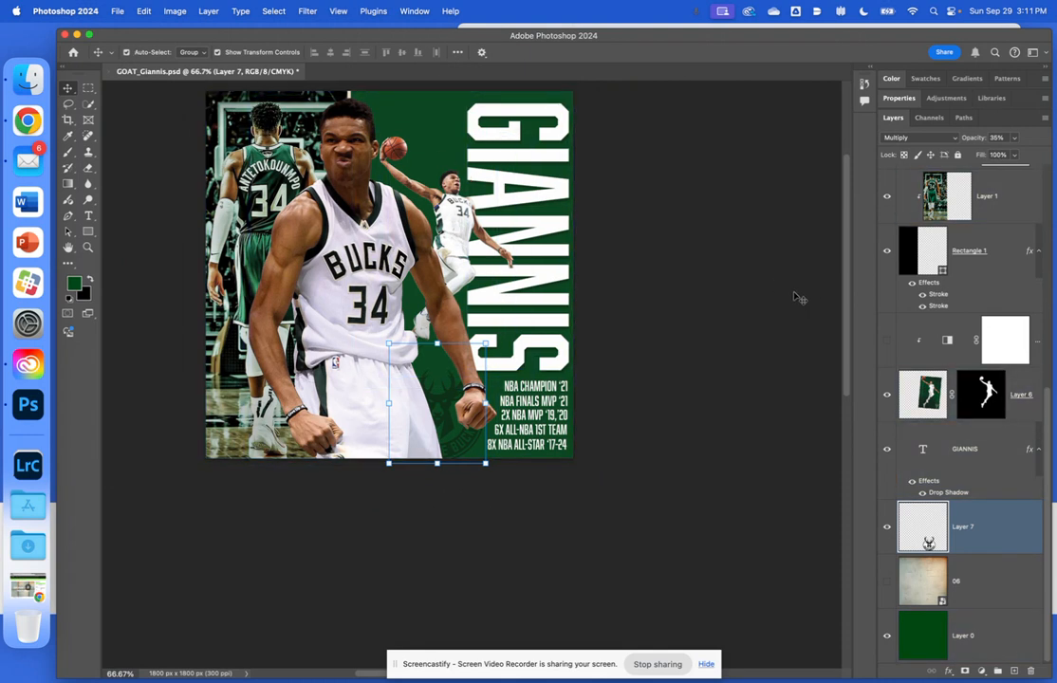
{"action": "left_click", "coordinate": [767, 278]}
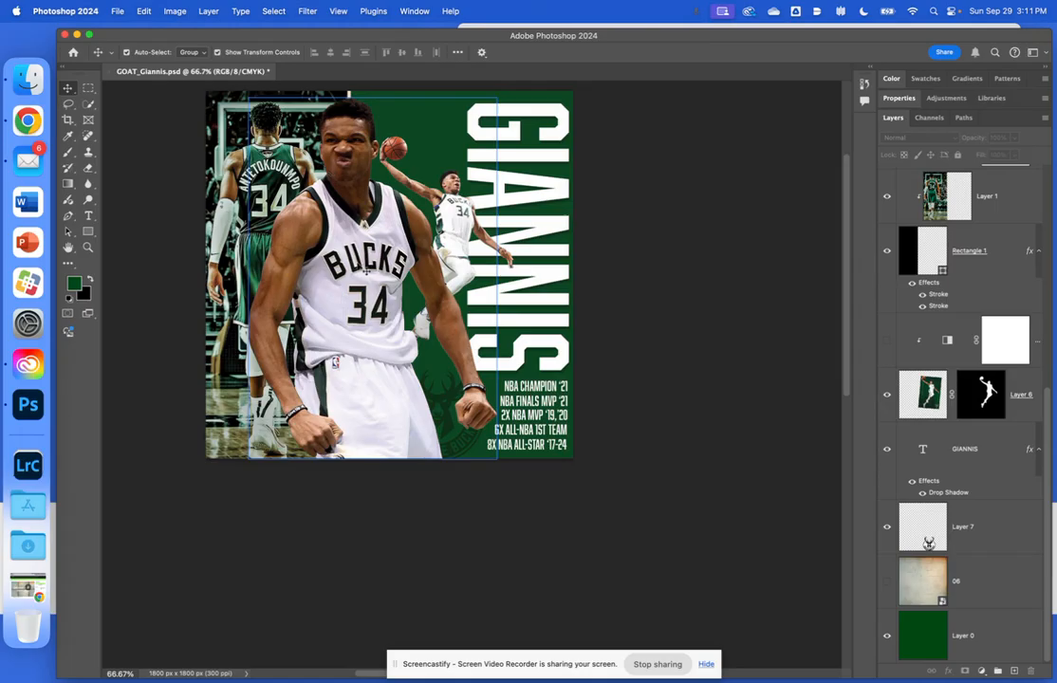
- Show the Black & White adjustment clipped to Layer 6, the dunking player, and select that adjustment
{"action": "left_click", "coordinate": [1008, 537]}
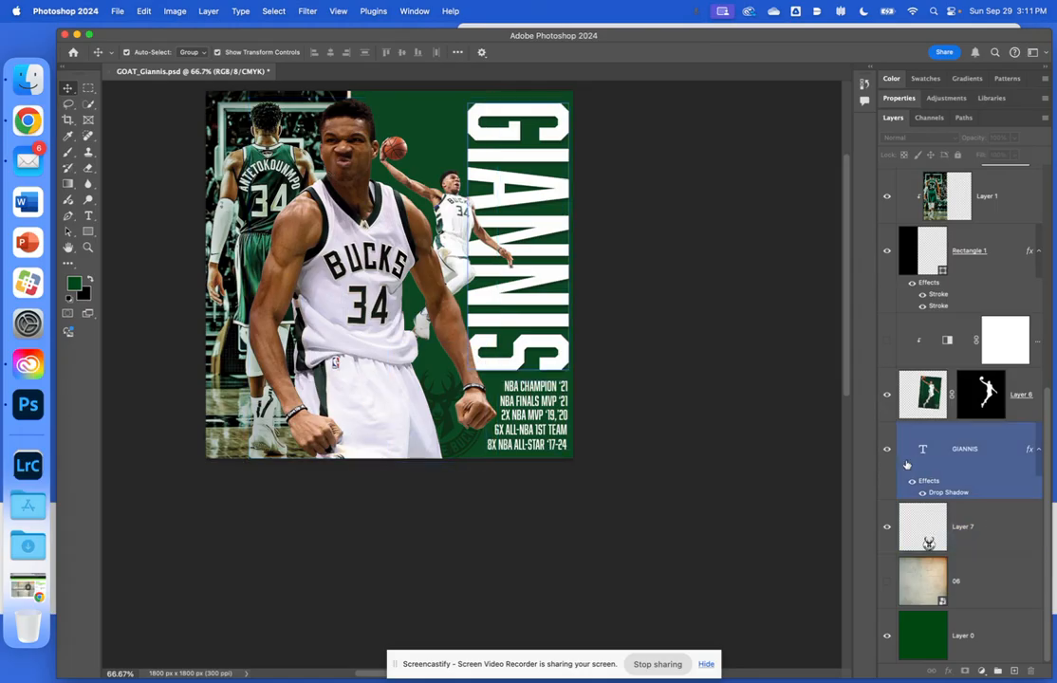
{"action": "scroll", "coordinate": [925, 484], "scroll_direction": "up", "scroll_amount": 3}
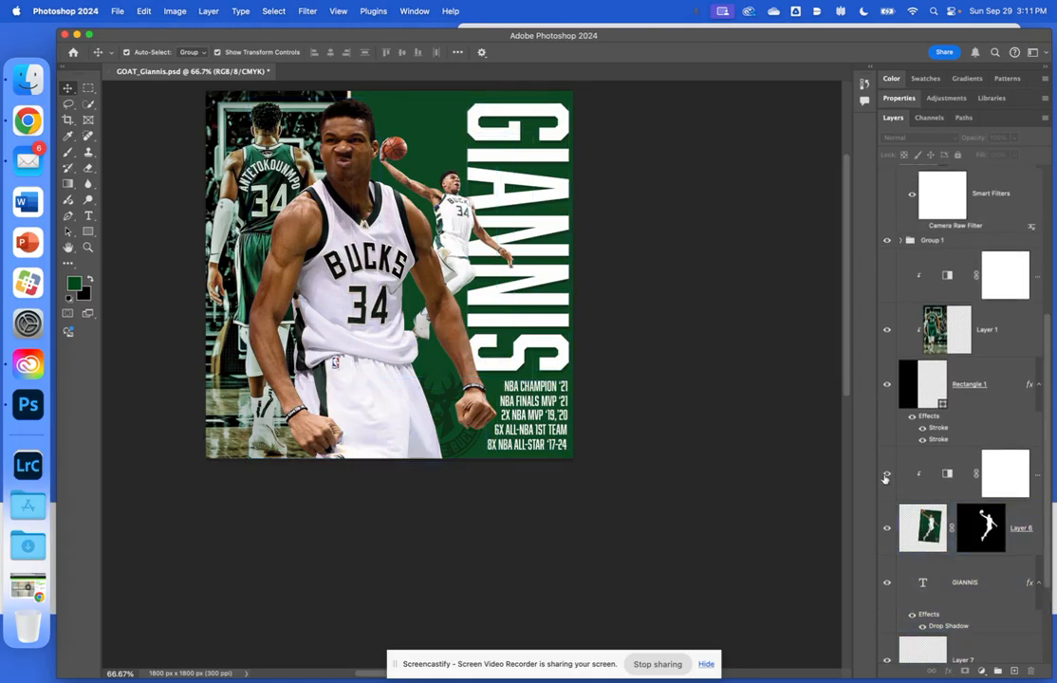
{"action": "left_click", "coordinate": [888, 478]}
{"action": "left_click", "coordinate": [1026, 541]}
{"action": "left_click", "coordinate": [1034, 485]}
{"action": "left_click", "coordinate": [985, 650]}
{"action": "left_click", "coordinate": [949, 588]}
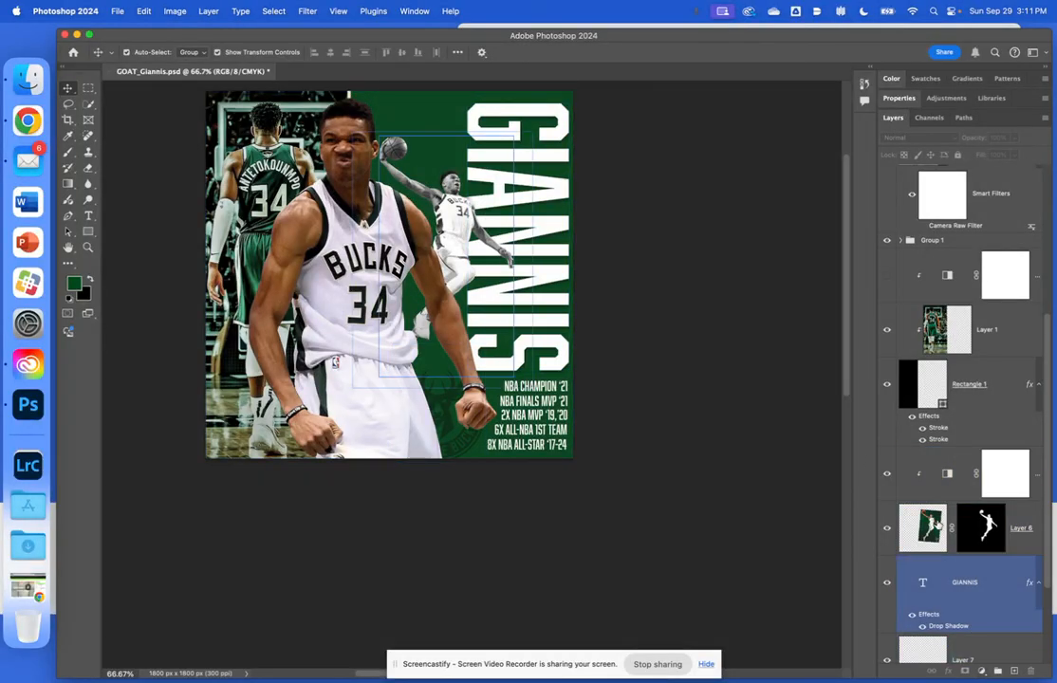
{"action": "left_click", "coordinate": [935, 494]}
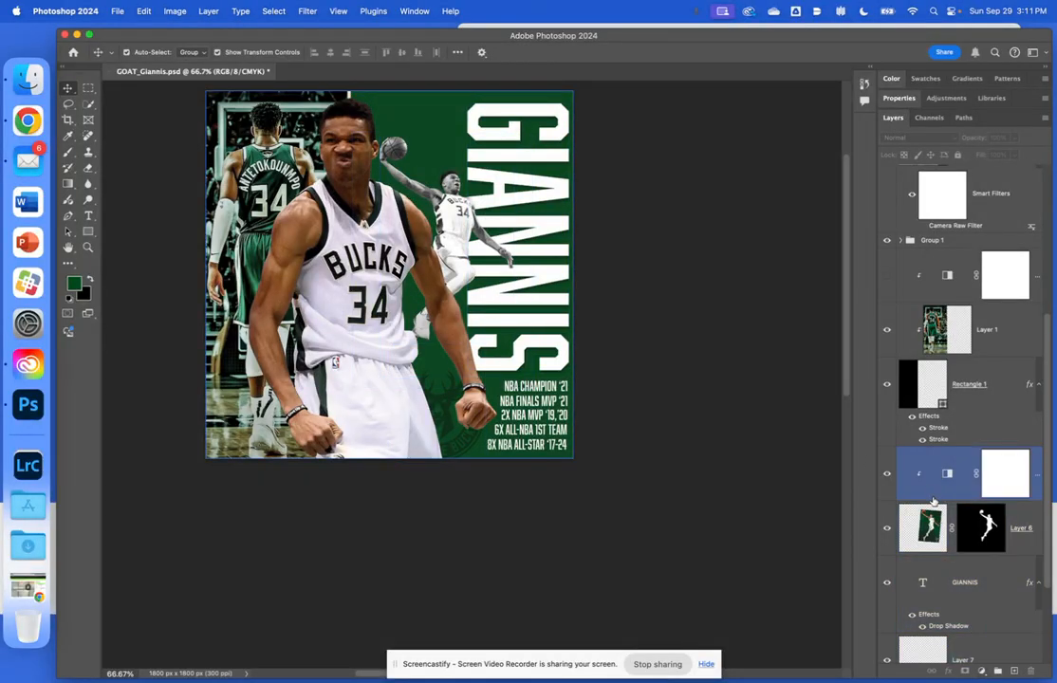
{"action": "left_click", "coordinate": [935, 501]}
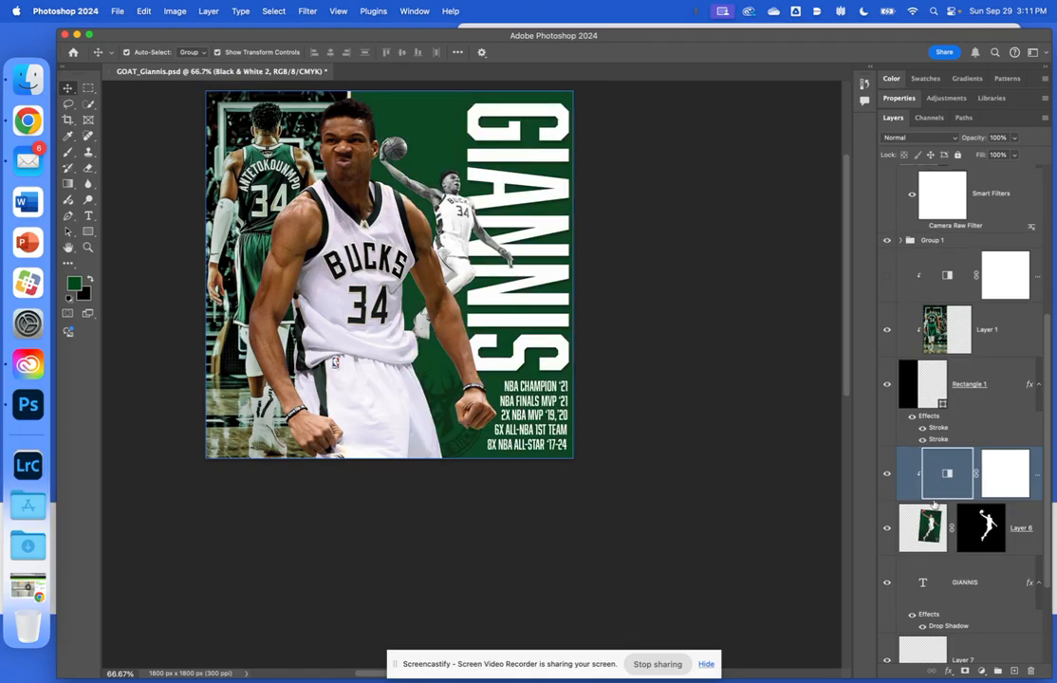
- Select Layer 1, the back-view photo, and show the Black & White adjustment clipped above it
{"action": "left_click", "coordinate": [969, 411], "text": "shift"}
{"action": "scroll", "coordinate": [963, 389], "scroll_direction": "up", "scroll_amount": 2}
{"action": "left_click", "coordinate": [962, 390]}
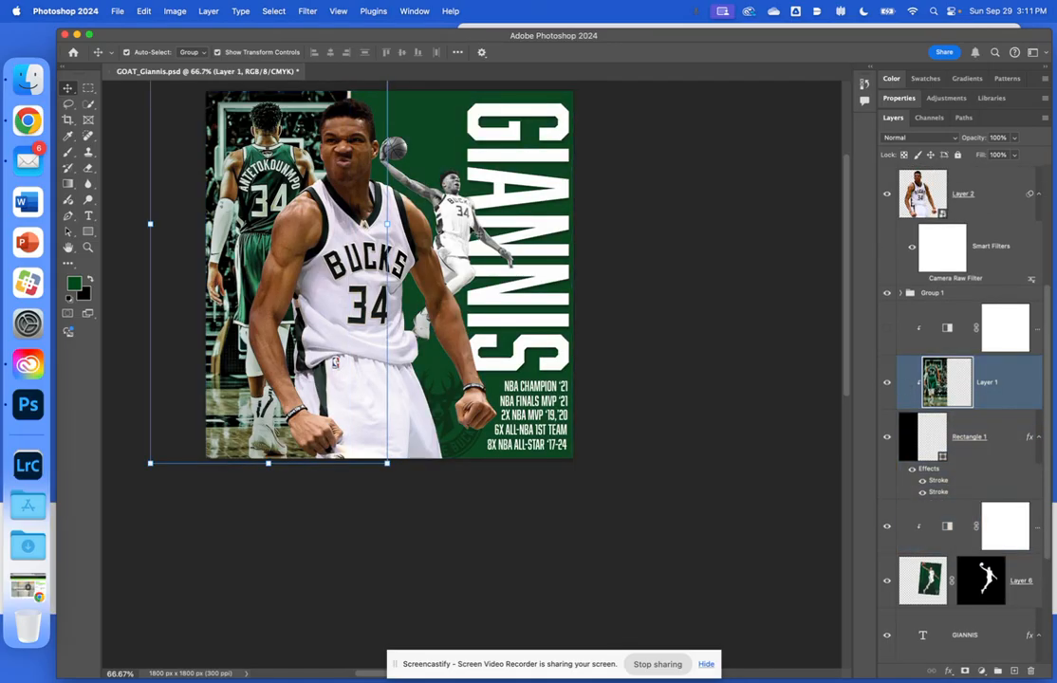
{"action": "left_click", "coordinate": [888, 328]}
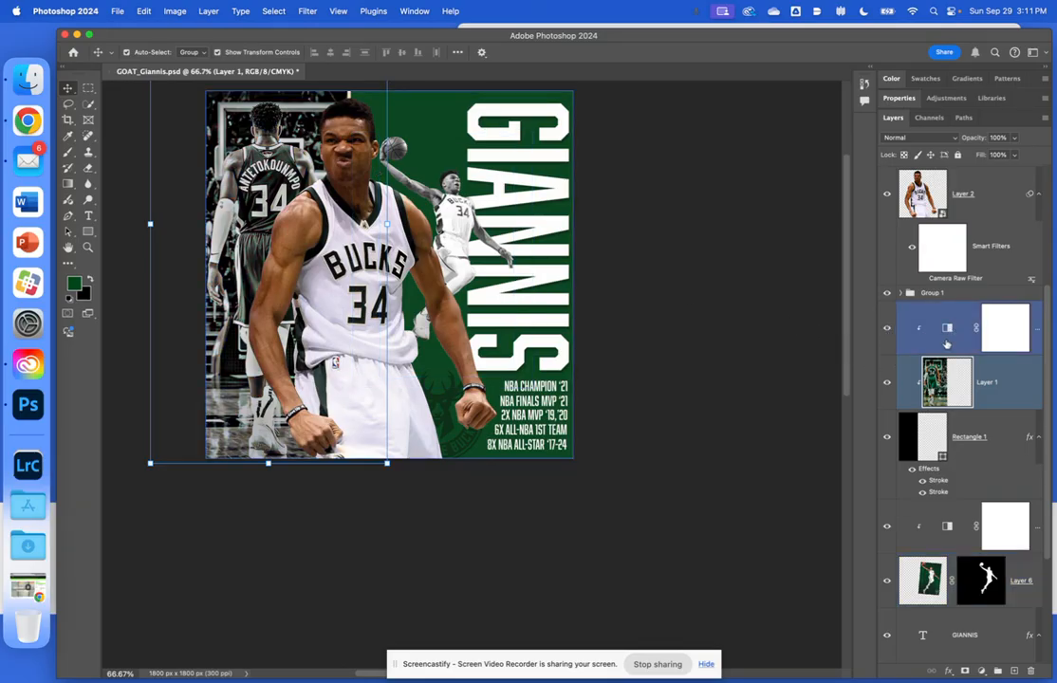
- Show texture layer 06 over the green background, preview it in Normal blend mode, and restore Overlay
{"action": "scroll", "coordinate": [958, 579], "scroll_direction": "down", "scroll_amount": 5}
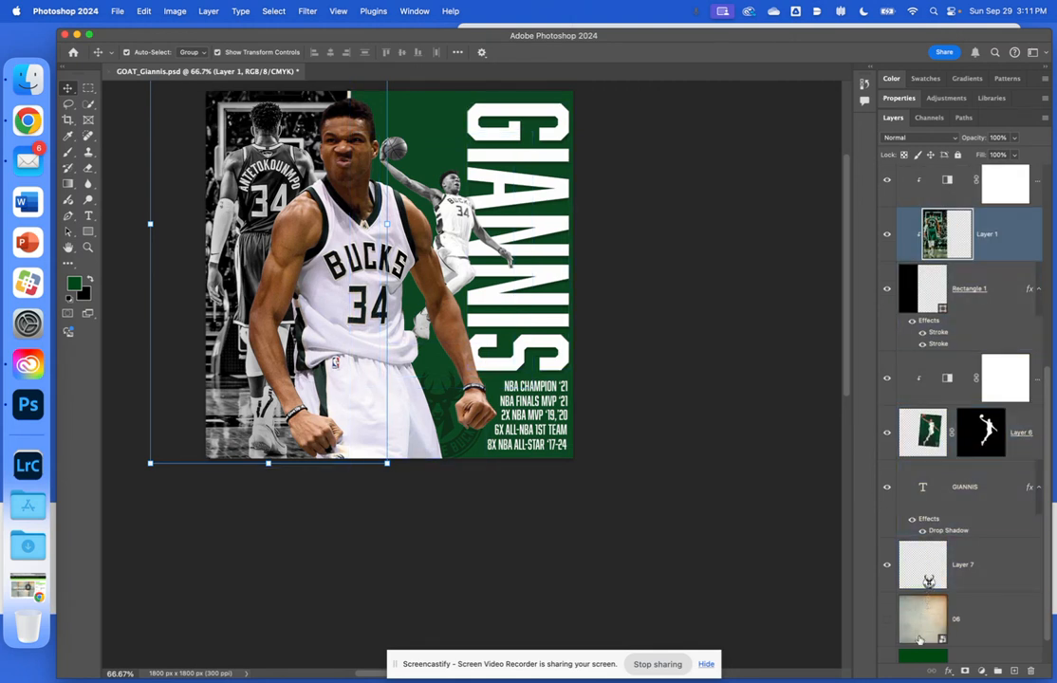
{"action": "left_click", "coordinate": [918, 618]}
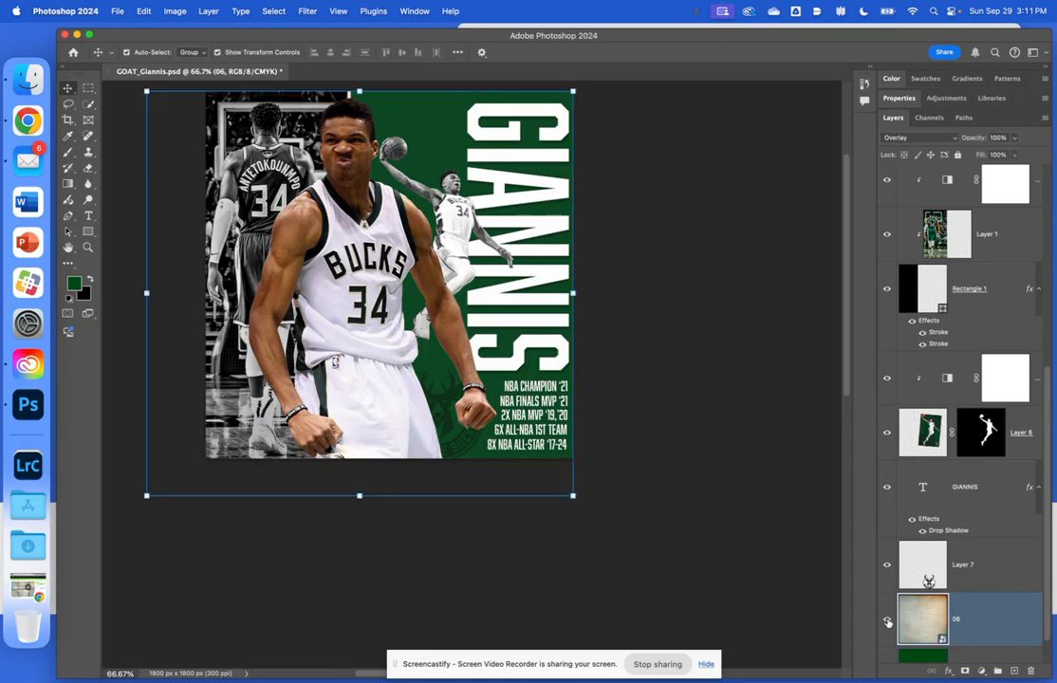
{"action": "left_click", "coordinate": [919, 138]}
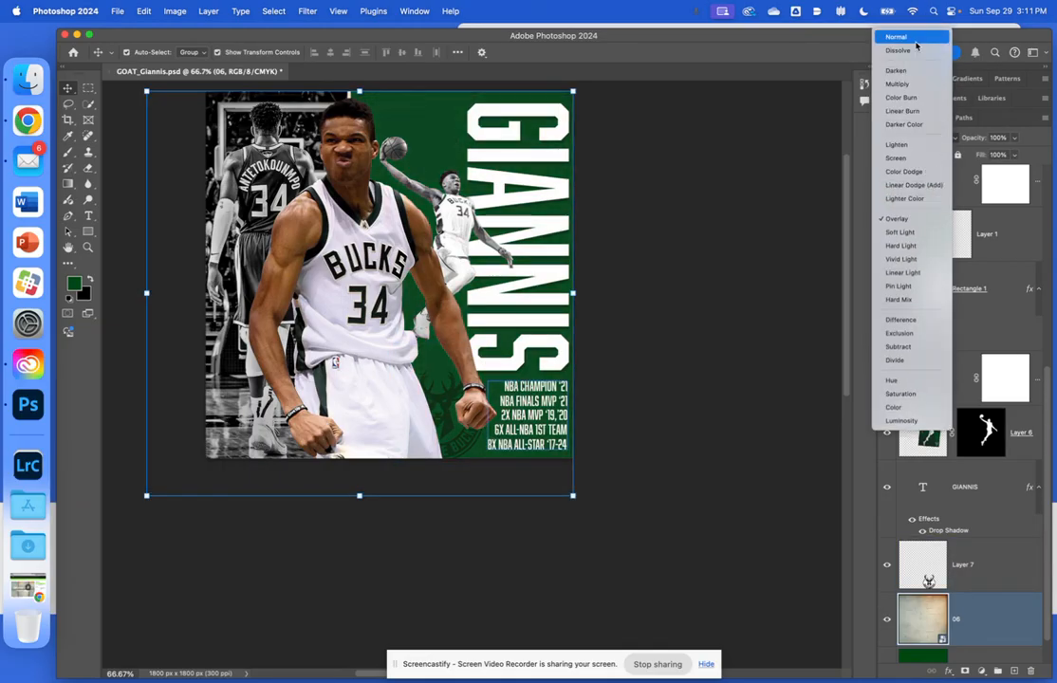
{"action": "left_click", "coordinate": [902, 36]}
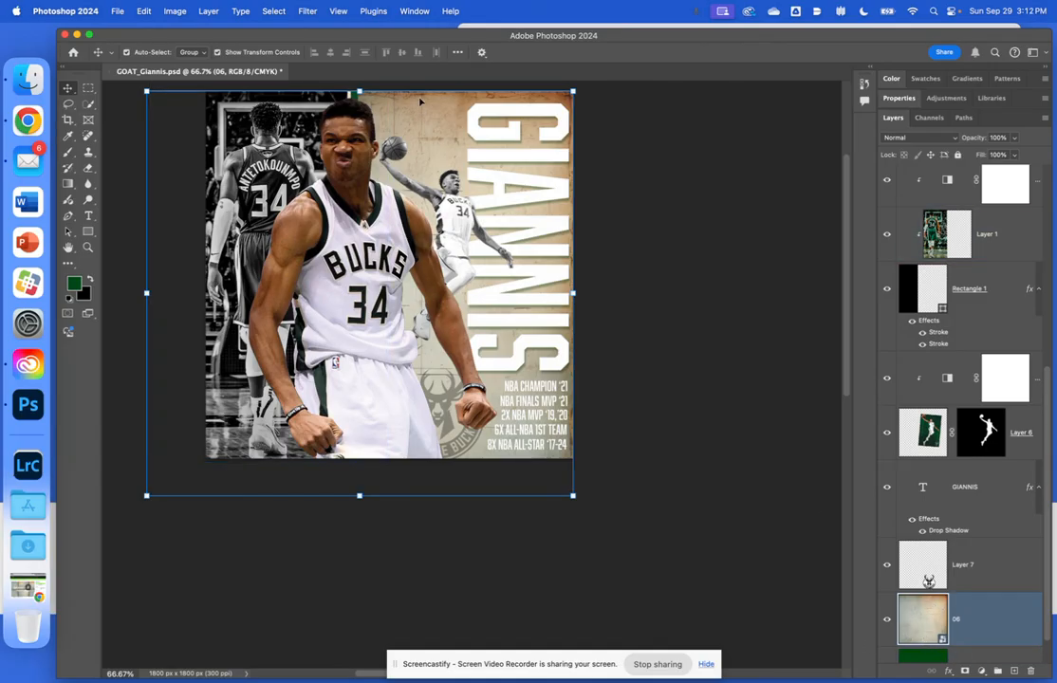
{"action": "left_click", "coordinate": [524, 261]}
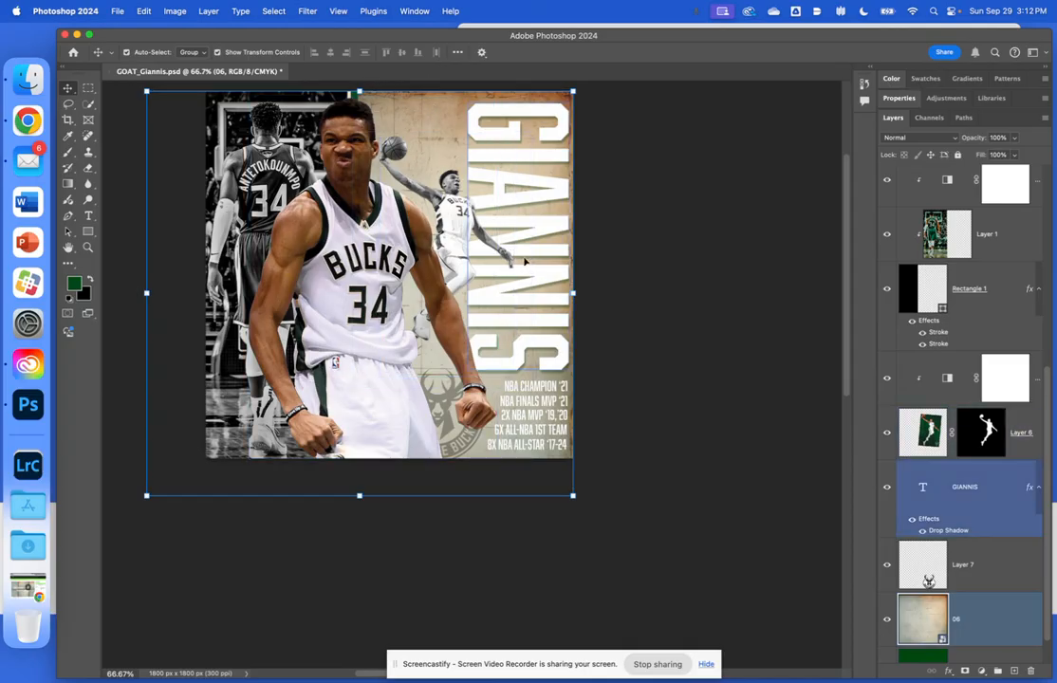
{"action": "left_click", "coordinate": [940, 143]}
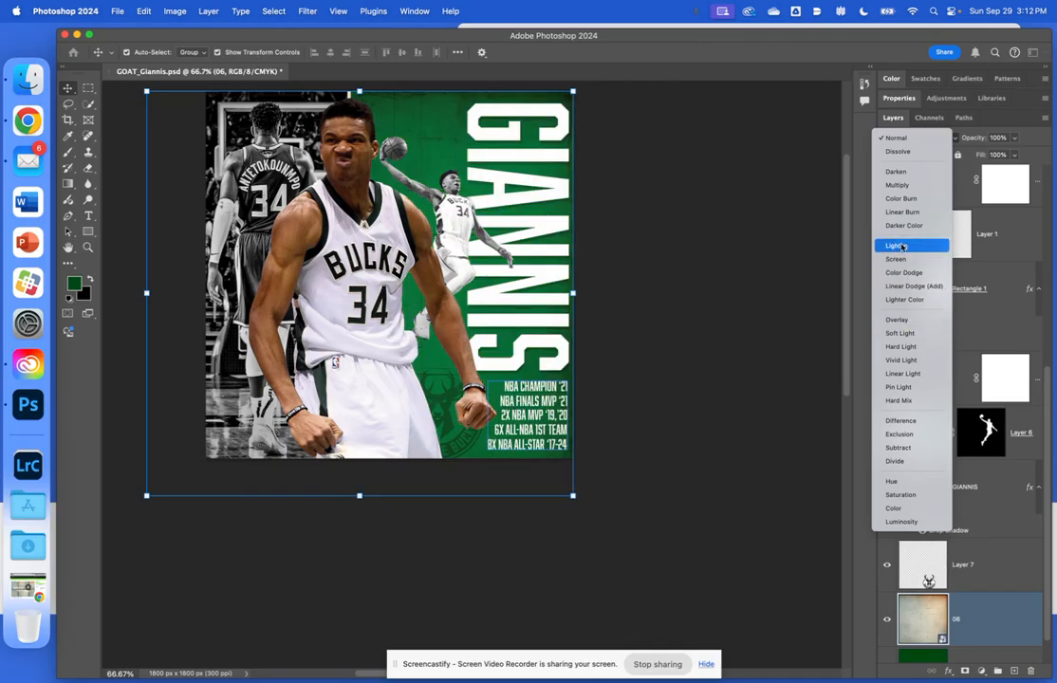
{"action": "left_click", "coordinate": [901, 321]}
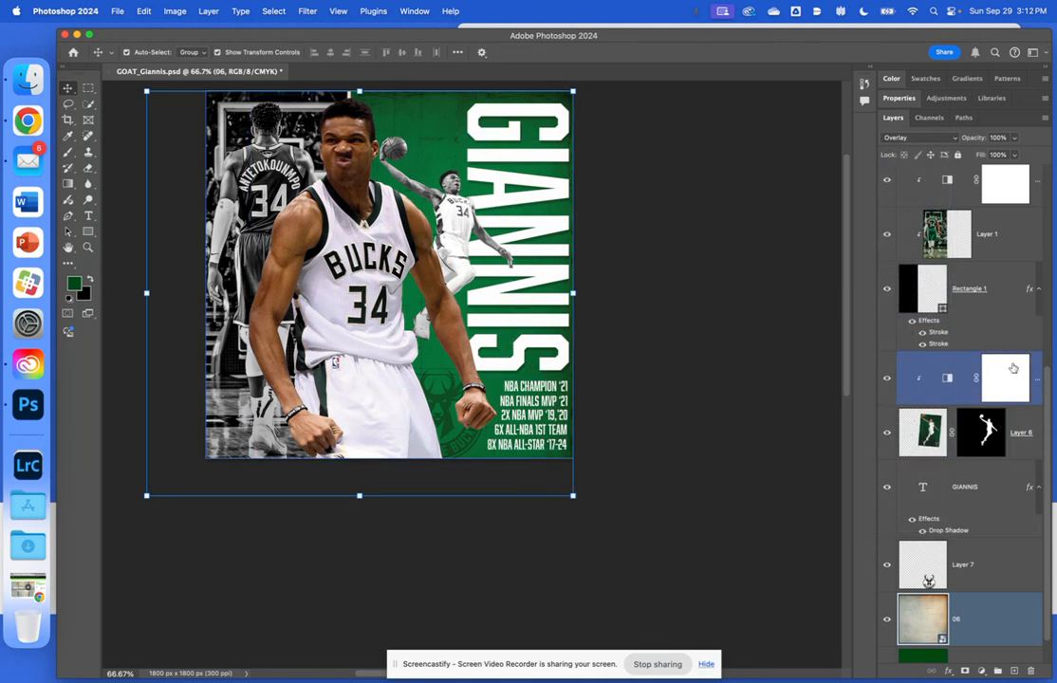
- Open the settings of the Camera Raw smart filter applied to Layer 2, the front player
{"action": "scroll", "coordinate": [918, 445], "scroll_direction": "down", "scroll_amount": 2}
{"action": "scroll", "coordinate": [840, 290], "scroll_direction": "up", "scroll_amount": 3}
{"action": "scroll", "coordinate": [921, 304], "scroll_direction": "up", "scroll_amount": 5}
{"action": "scroll", "coordinate": [926, 305], "scroll_direction": "up", "scroll_amount": 3}
{"action": "left_click", "coordinate": [922, 398]}
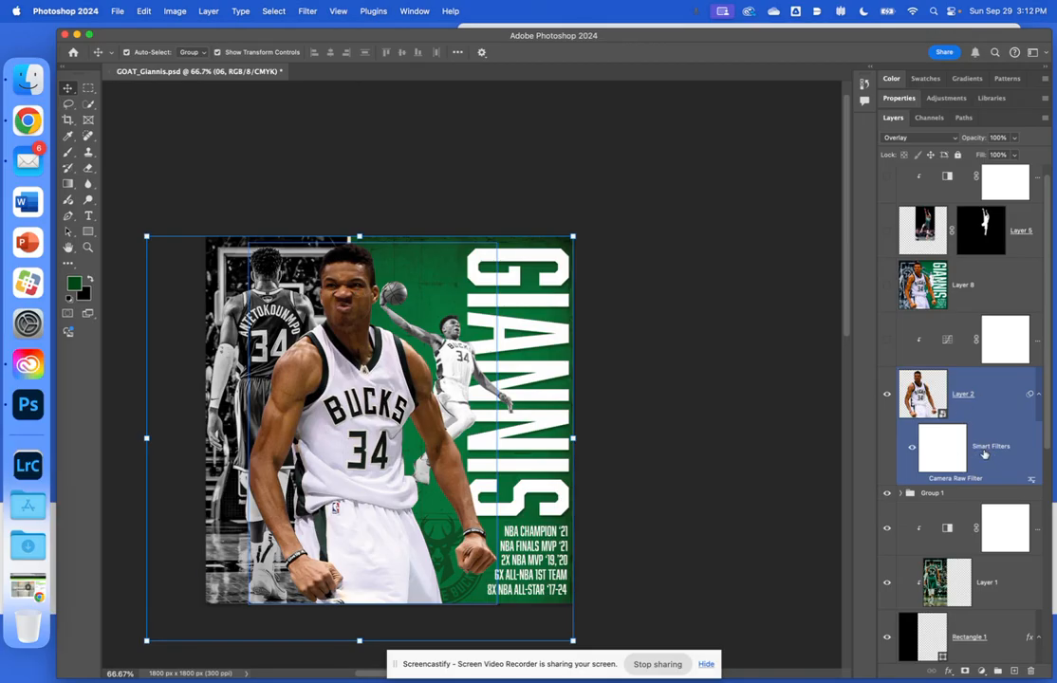
{"action": "left_click", "coordinate": [964, 480]}
{"action": "double_click", "coordinate": [963, 479]}
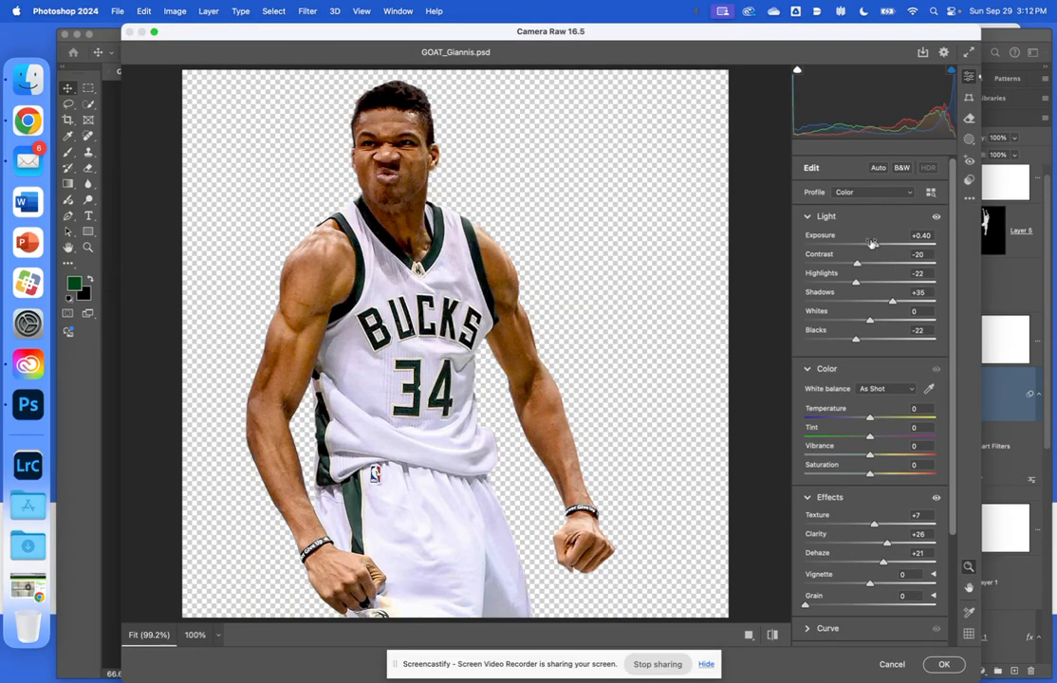
- Compare the front player with default and edited Camera Raw settings several times, ending on the edited version
{"action": "left_click", "coordinate": [773, 635]}
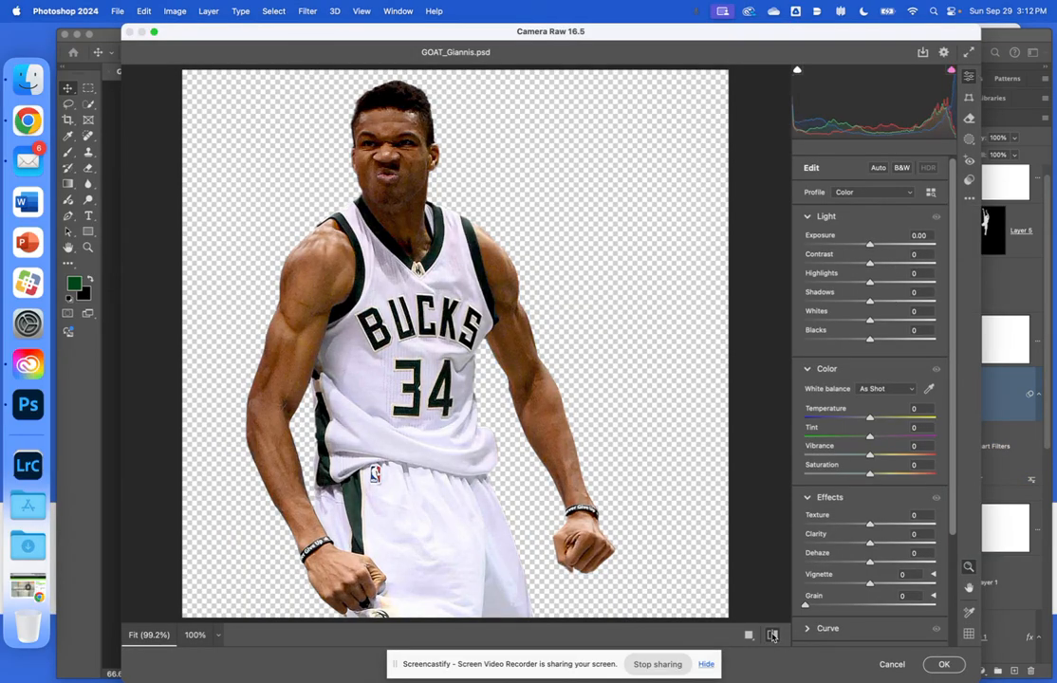
{"action": "left_click", "coordinate": [773, 635]}
{"action": "left_click", "coordinate": [772, 635]}
{"action": "left_click", "coordinate": [772, 635]}
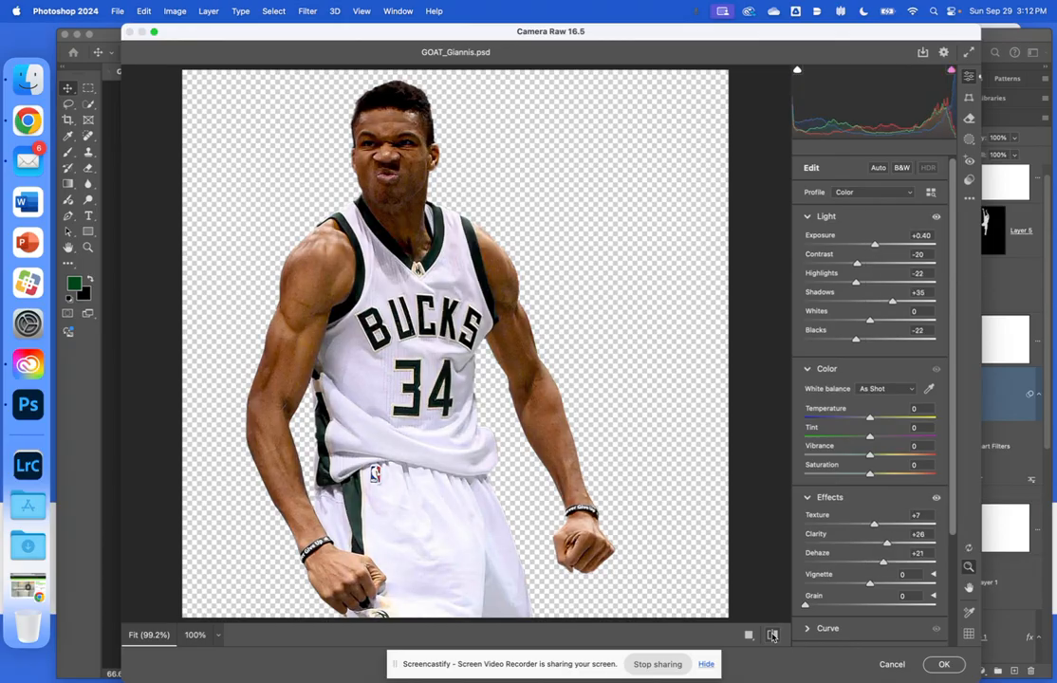
{"action": "left_click", "coordinate": [773, 635]}
{"action": "left_click", "coordinate": [773, 635]}
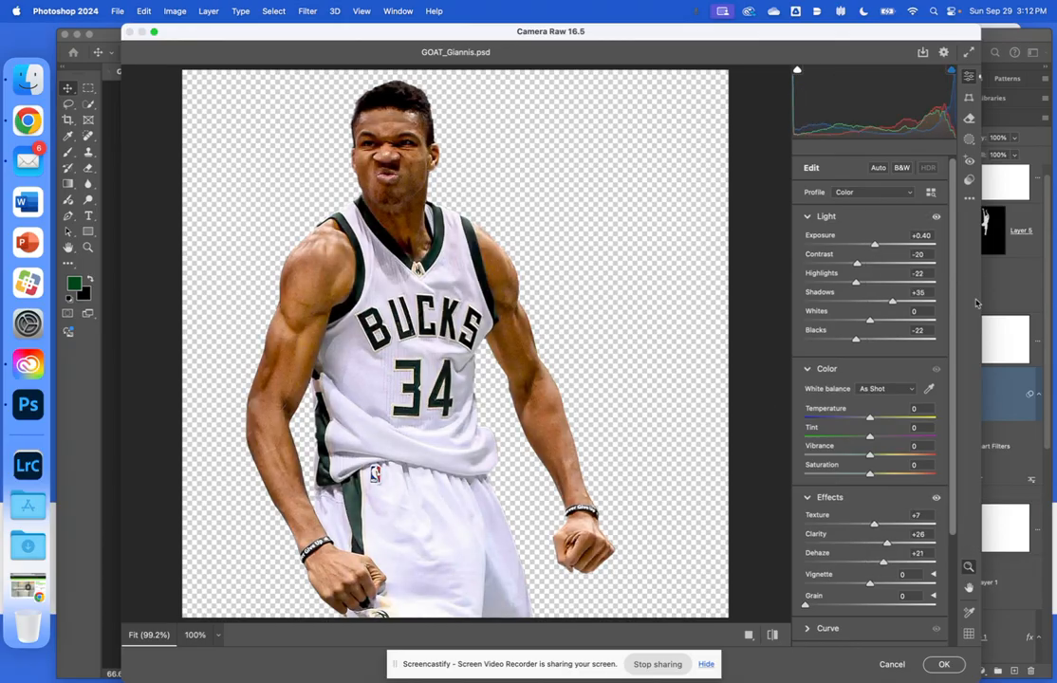
- Raise the front player's Clarity to about +39 and apply the Camera Raw changes
{"action": "left_click_drag", "start_coordinate": [890, 547], "coordinate": [898, 548]}
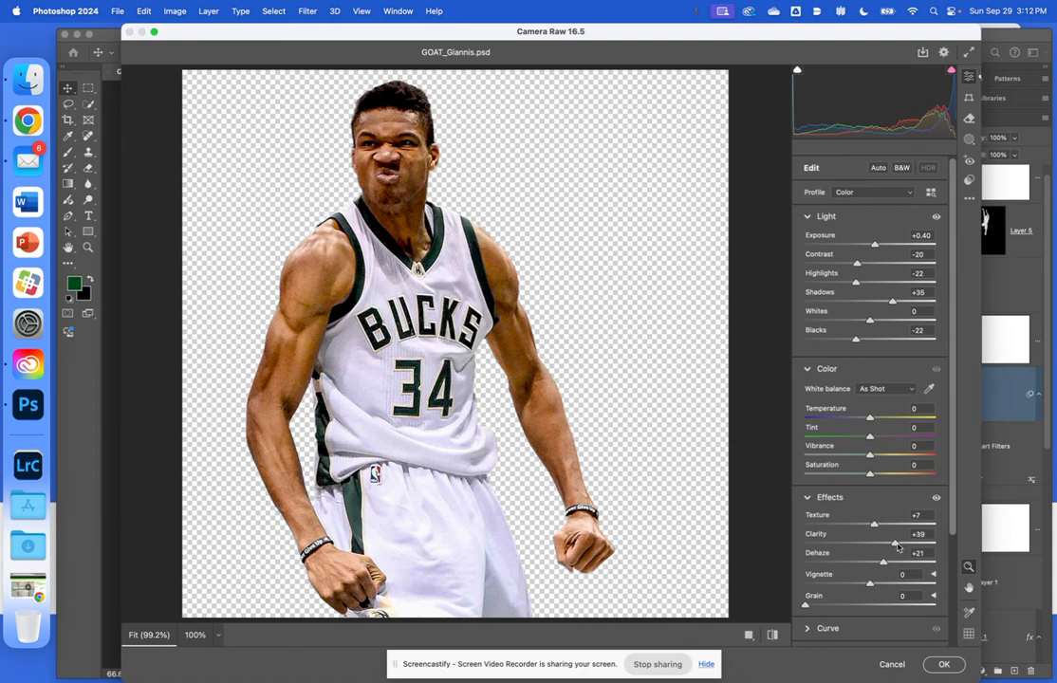
{"action": "left_click", "coordinate": [945, 665]}
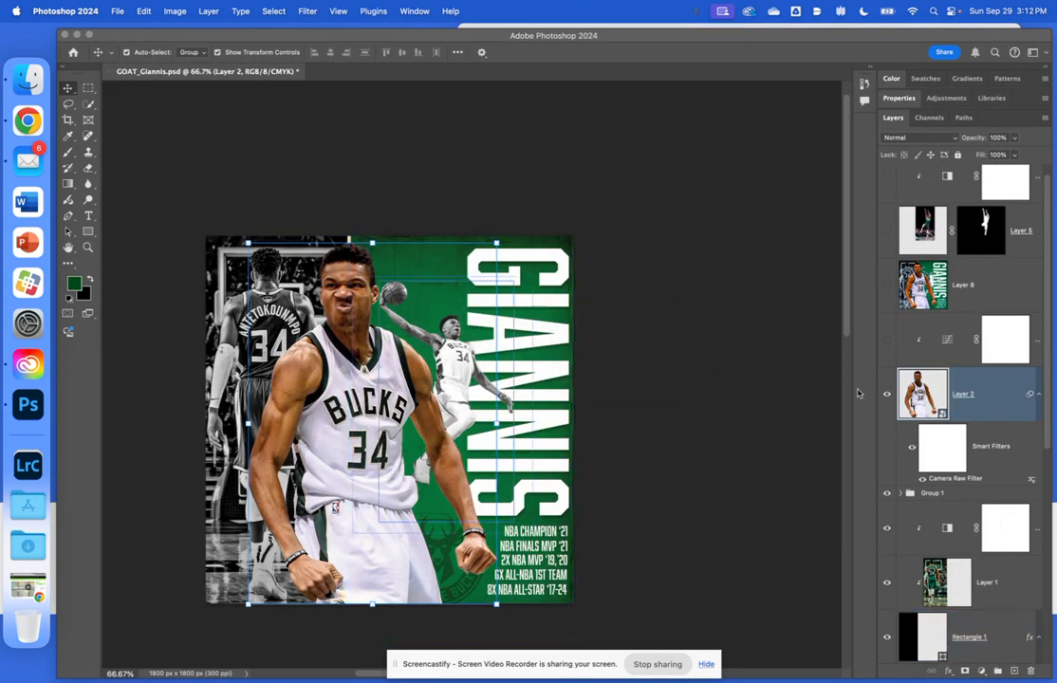
- Show the Curves adjustment clipped above Layer 2 and slightly adjust the shadow point of its RGB curve
{"action": "left_click", "coordinate": [953, 346]}
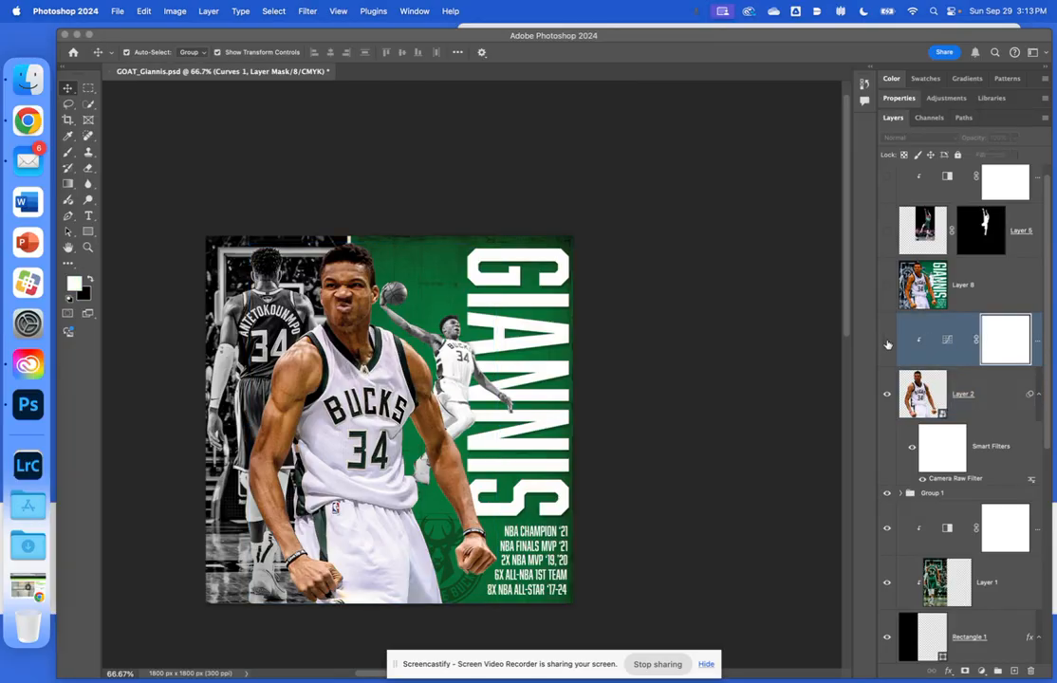
{"action": "double_click", "coordinate": [947, 339]}
{"action": "left_click_drag", "start_coordinate": [929, 272], "coordinate": [932, 272]}
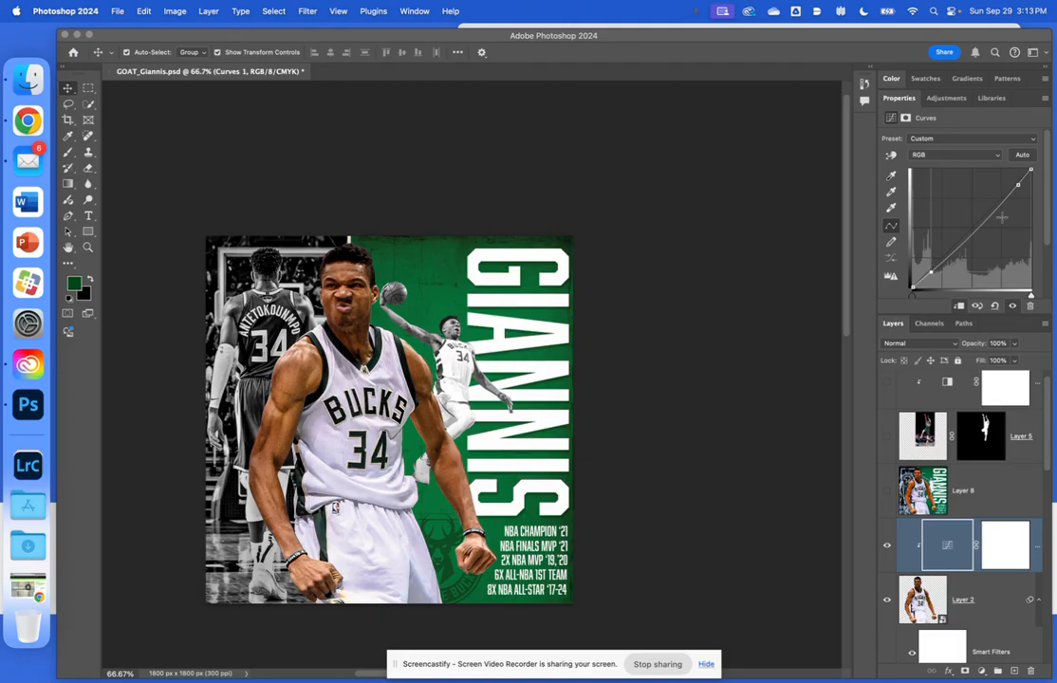
- Stamp all visible layers into a new merged layer directly above the Curves adjustment
{"action": "left_click", "coordinate": [987, 602], "text": "shift"}
{"action": "scroll", "coordinate": [970, 590], "scroll_direction": "down", "scroll_amount": 6}
{"action": "scroll", "coordinate": [967, 591], "scroll_direction": "down", "scroll_amount": 4}
{"action": "left_click", "coordinate": [968, 589], "text": "super"}
{"action": "scroll", "coordinate": [967, 589], "scroll_direction": "up", "scroll_amount": 10}
{"action": "scroll", "coordinate": [968, 589], "scroll_direction": "up", "scroll_amount": 1}
{"action": "left_click", "coordinate": [992, 503]}
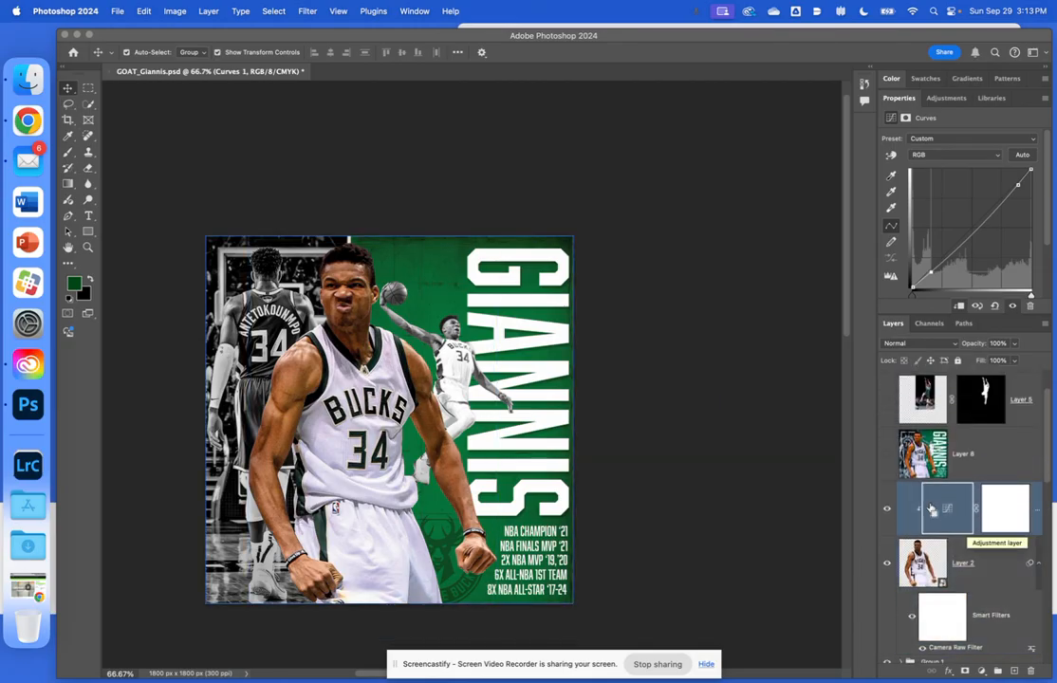
{"action": "key", "text": "super+alt+shift+e"}
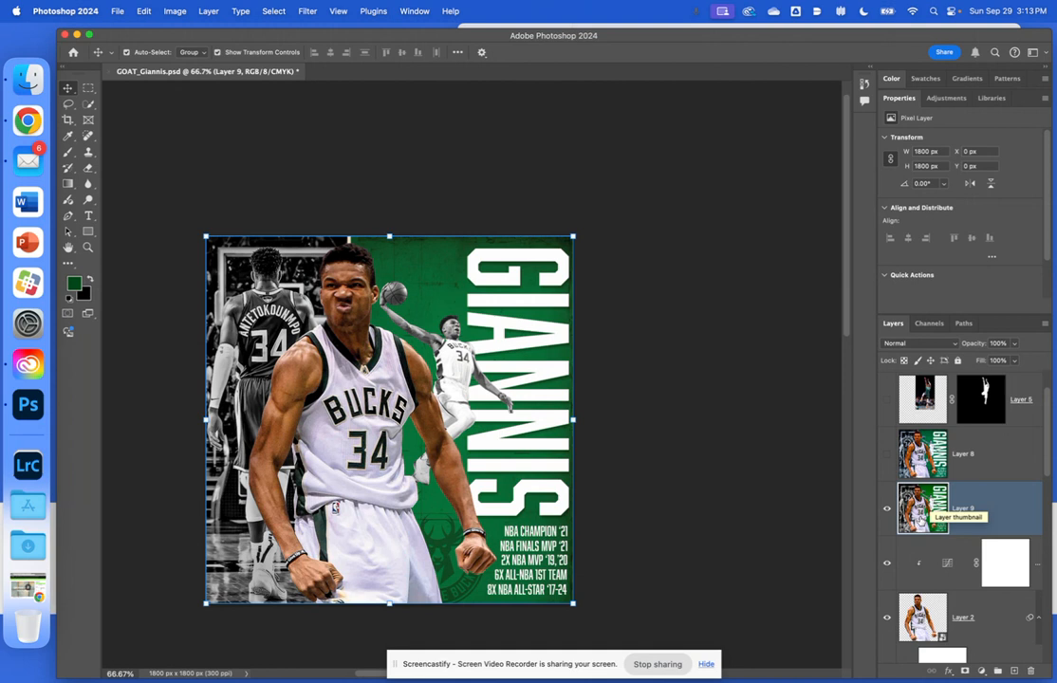
- Convert the merged Layer 9 for smart filters and open the Camera Raw Filter on it
{"action": "left_click", "coordinate": [312, 11]}
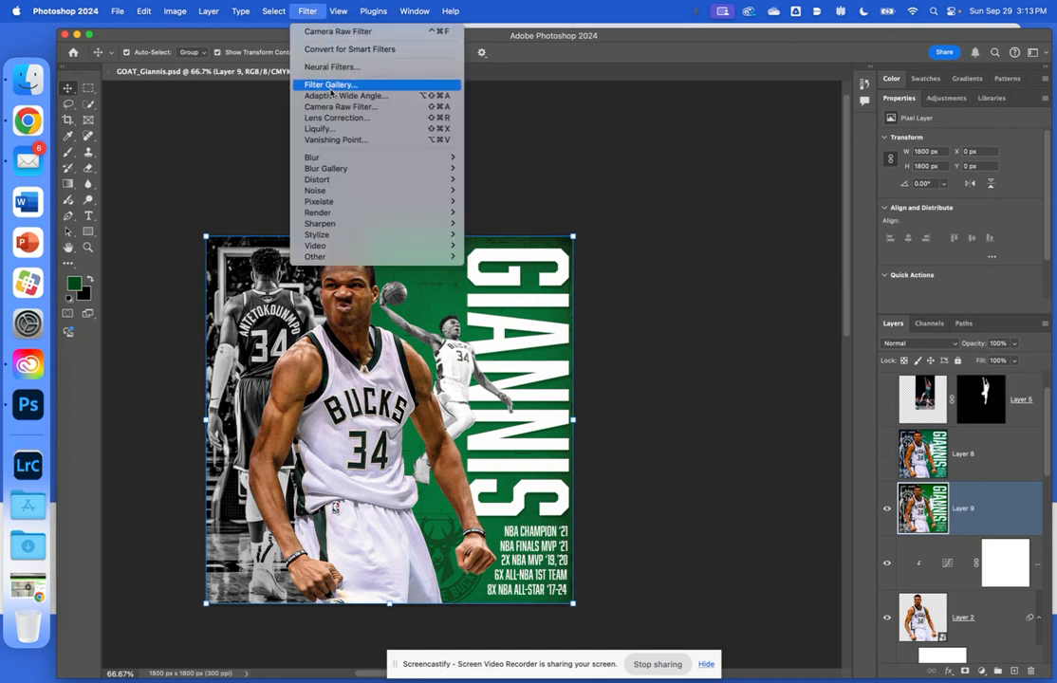
{"action": "left_click", "coordinate": [349, 49]}
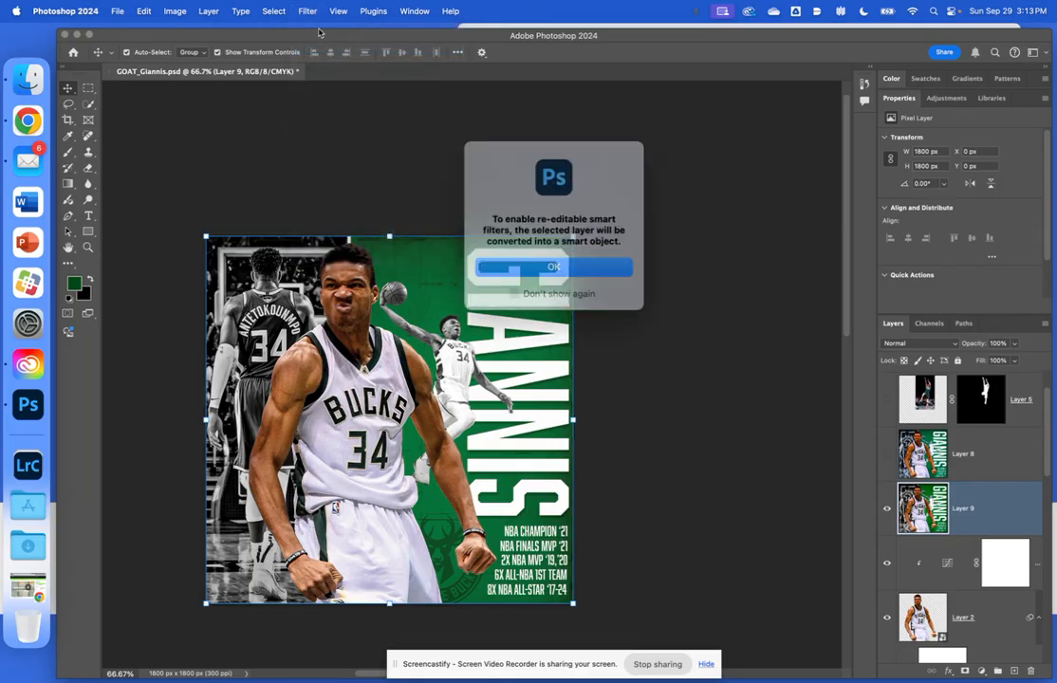
{"action": "key", "text": "Return"}
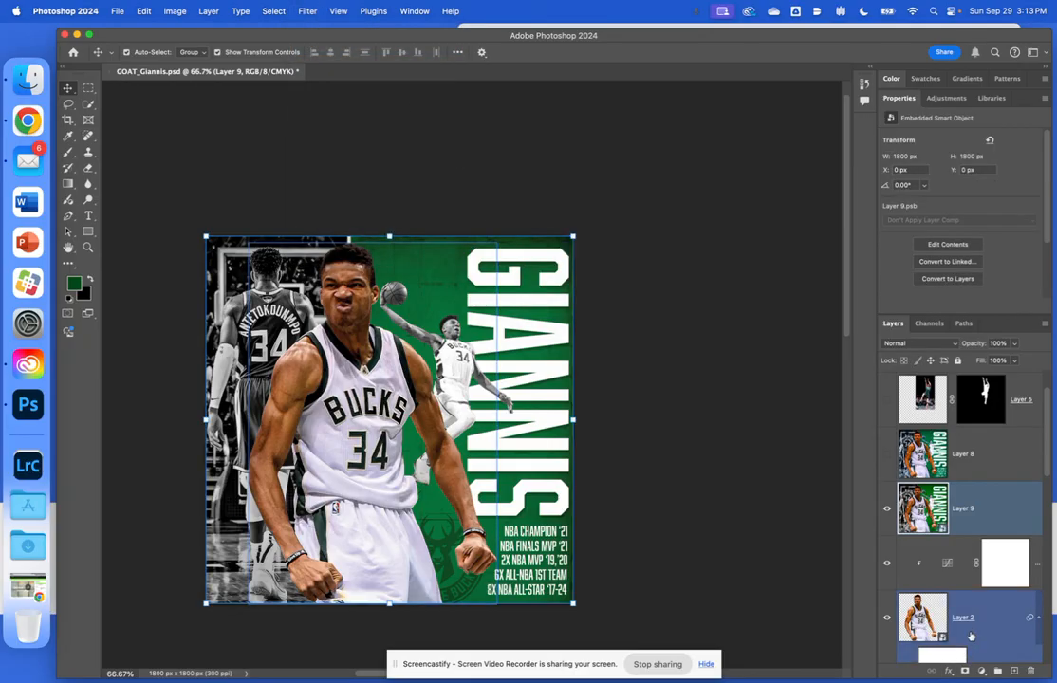
{"action": "left_click", "coordinate": [287, 10]}
{"action": "mouse_move", "coordinate": [307, 11]}
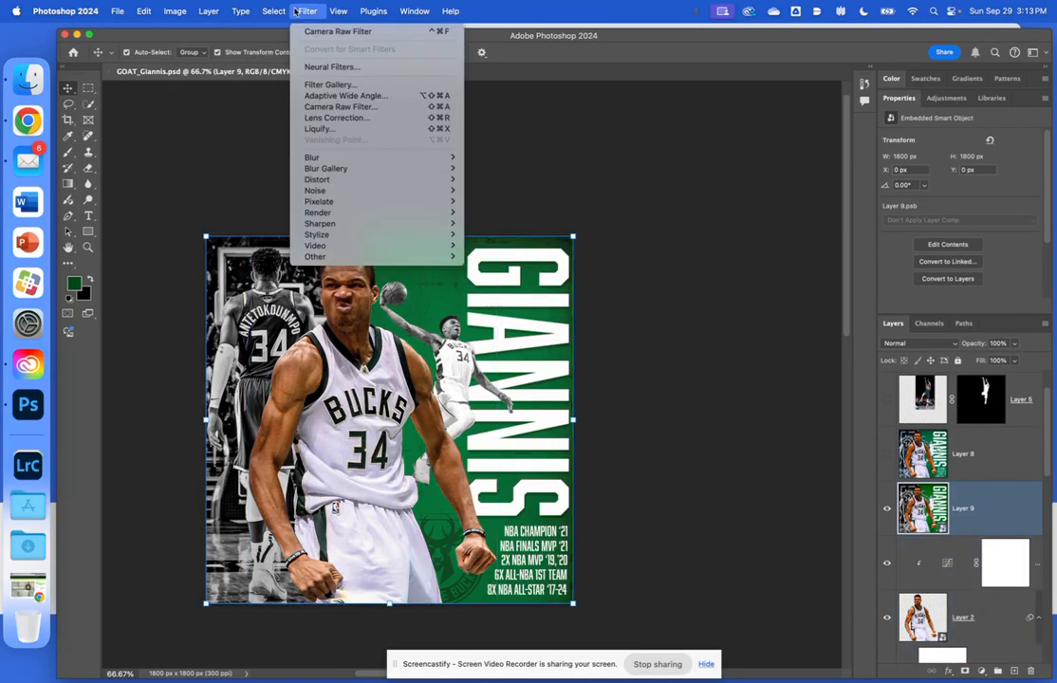
{"action": "left_click", "coordinate": [389, 108]}
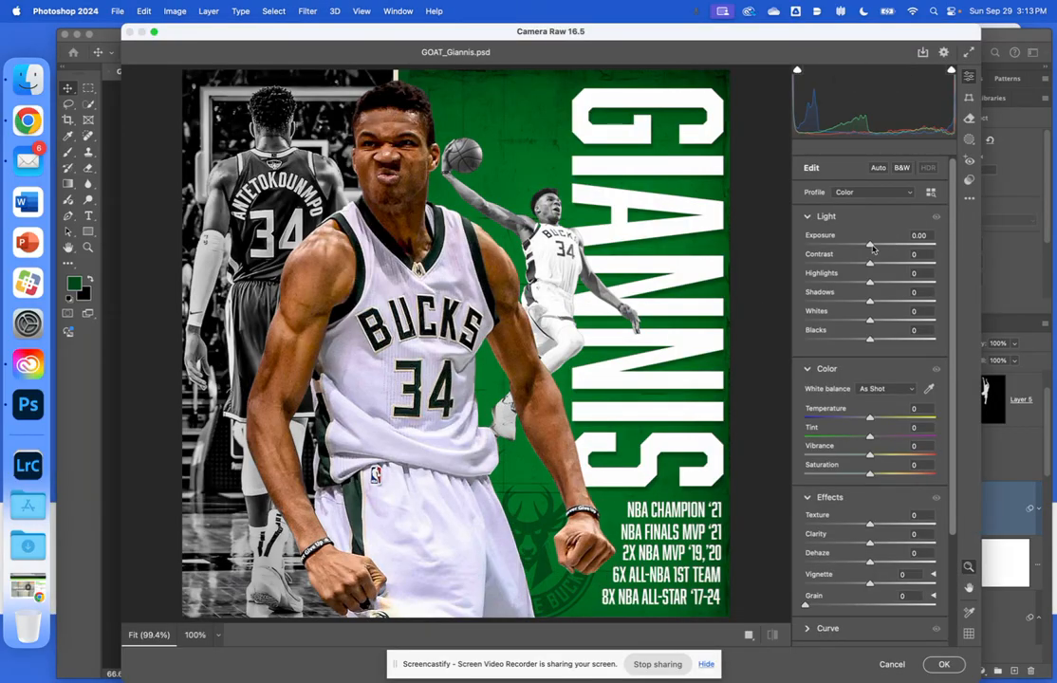
- Set Exposure to +0.35, Contrast +8, Highlights -27, Shadows +25, Blacks +16, Clarity +14, Dehaze +8 and Vignette -11 for the merged poster
{"action": "mouse_move", "coordinate": [870, 244]}
{"action": "left_mouse_down"}
{"action": "mouse_move", "coordinate": [879, 247]}
{"action": "mouse_move", "coordinate": [859, 264]}
{"action": "mouse_move", "coordinate": [837, 265]}
{"action": "mouse_move", "coordinate": [871, 273]}
{"action": "mouse_move", "coordinate": [875, 246]}
{"action": "left_mouse_up"}
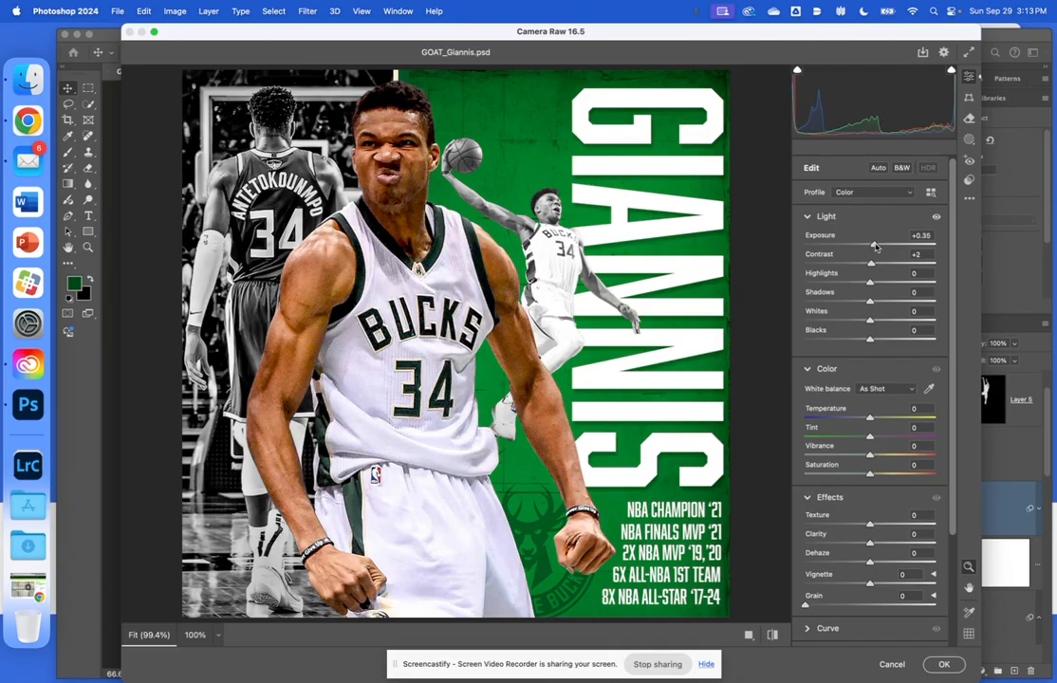
{"action": "mouse_move", "coordinate": [871, 283]}
{"action": "left_mouse_down"}
{"action": "mouse_move", "coordinate": [886, 283]}
{"action": "mouse_move", "coordinate": [852, 282]}
{"action": "mouse_move", "coordinate": [878, 265]}
{"action": "left_mouse_up"}
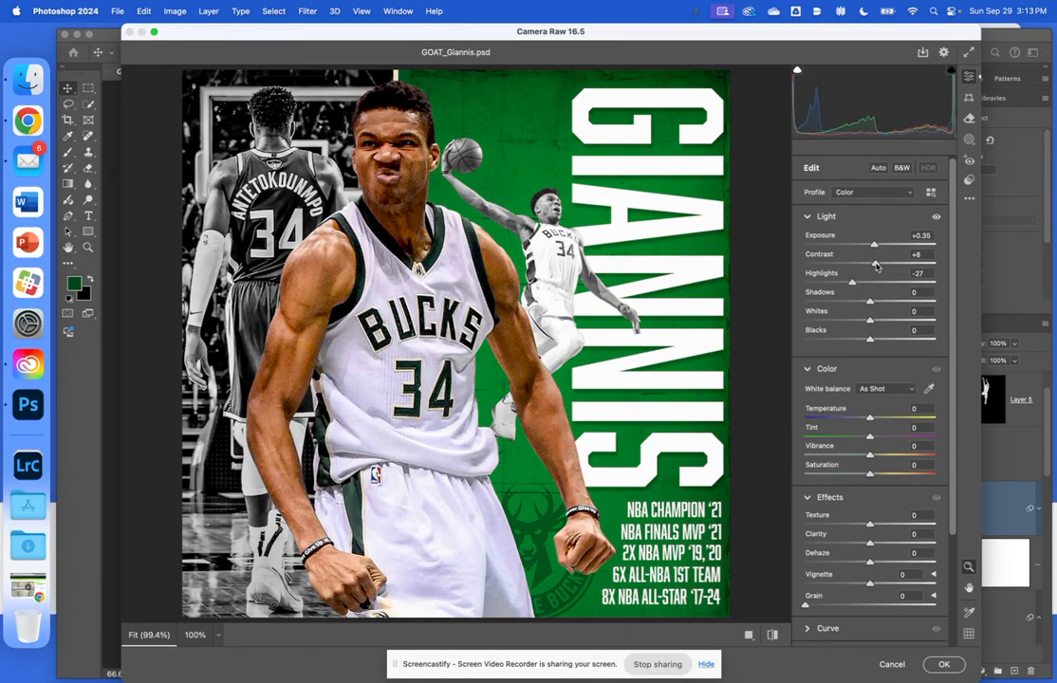
{"action": "left_click_drag", "start_coordinate": [870, 340], "coordinate": [878, 339]}
{"action": "left_click_drag", "start_coordinate": [869, 548], "coordinate": [881, 547]}
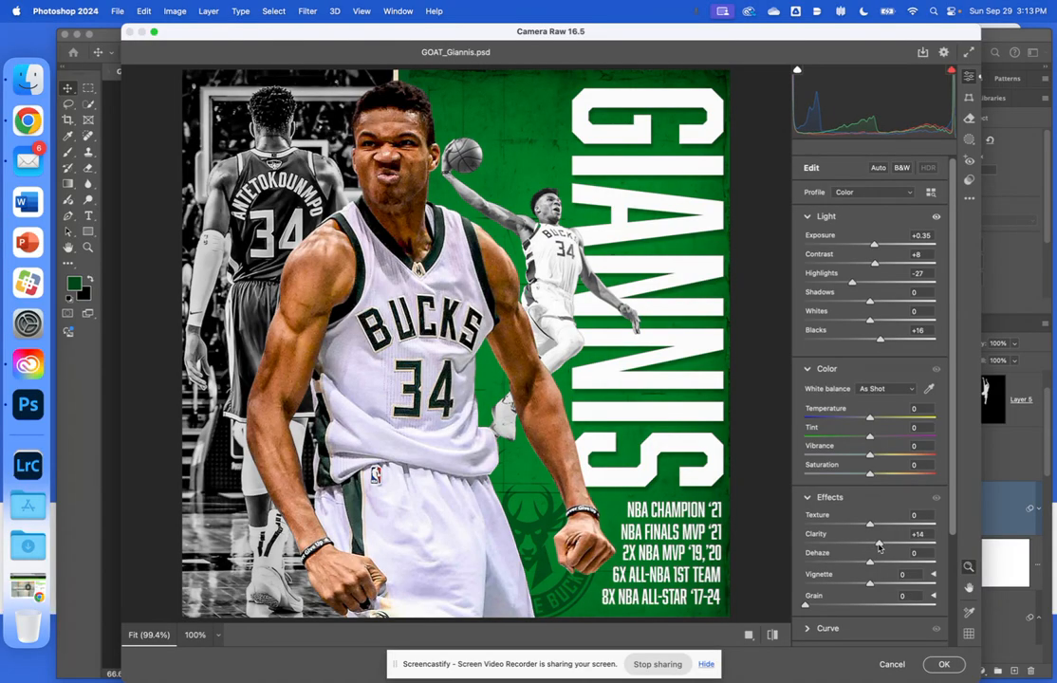
{"action": "left_click_drag", "start_coordinate": [870, 301], "coordinate": [886, 304]}
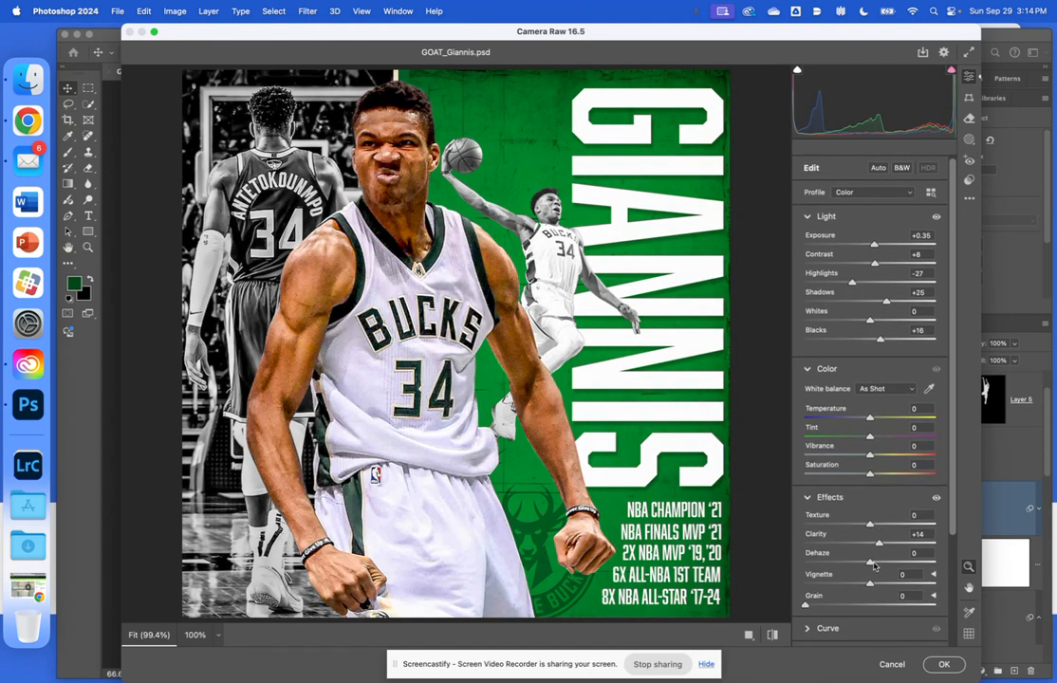
{"action": "mouse_move", "coordinate": [869, 563]}
{"action": "left_mouse_down"}
{"action": "mouse_move", "coordinate": [866, 584]}
{"action": "mouse_move", "coordinate": [822, 584]}
{"action": "mouse_move", "coordinate": [863, 585]}
{"action": "left_mouse_up"}
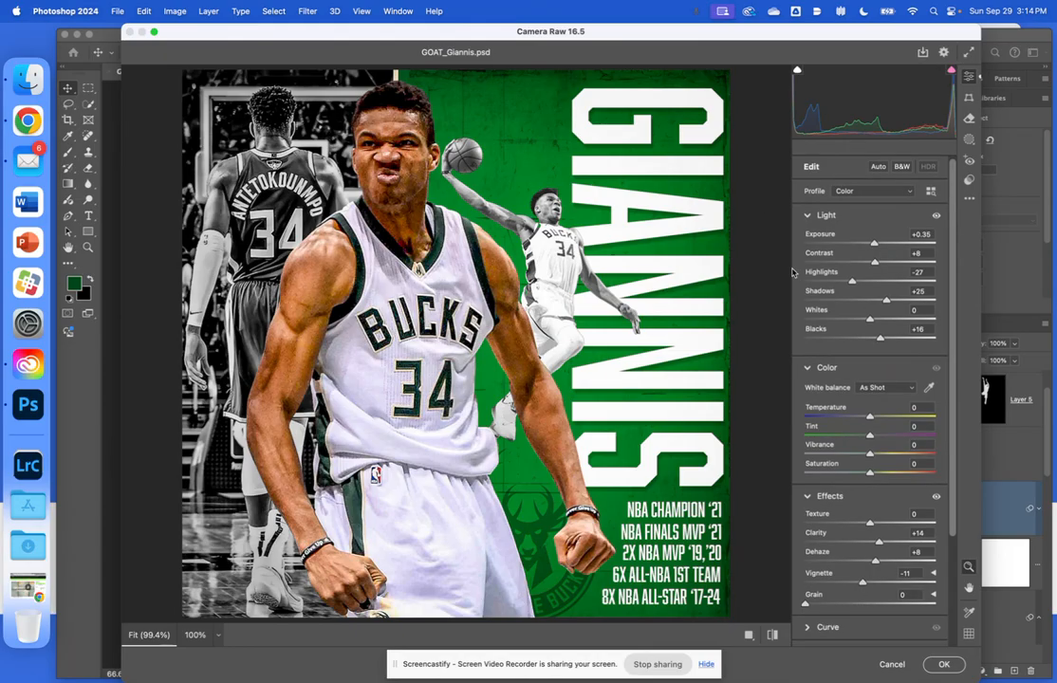
- Browse the Camera Raw profiles and apply the Artistic 04 profile to the poster
{"action": "left_click", "coordinate": [930, 192]}
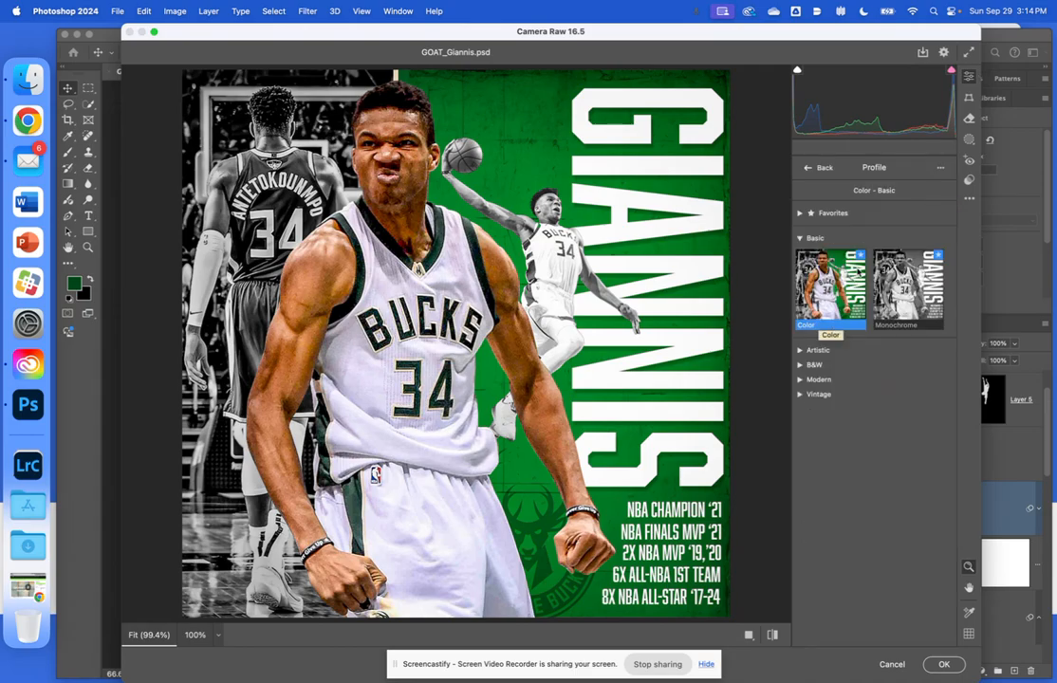
{"action": "left_click", "coordinate": [800, 350]}
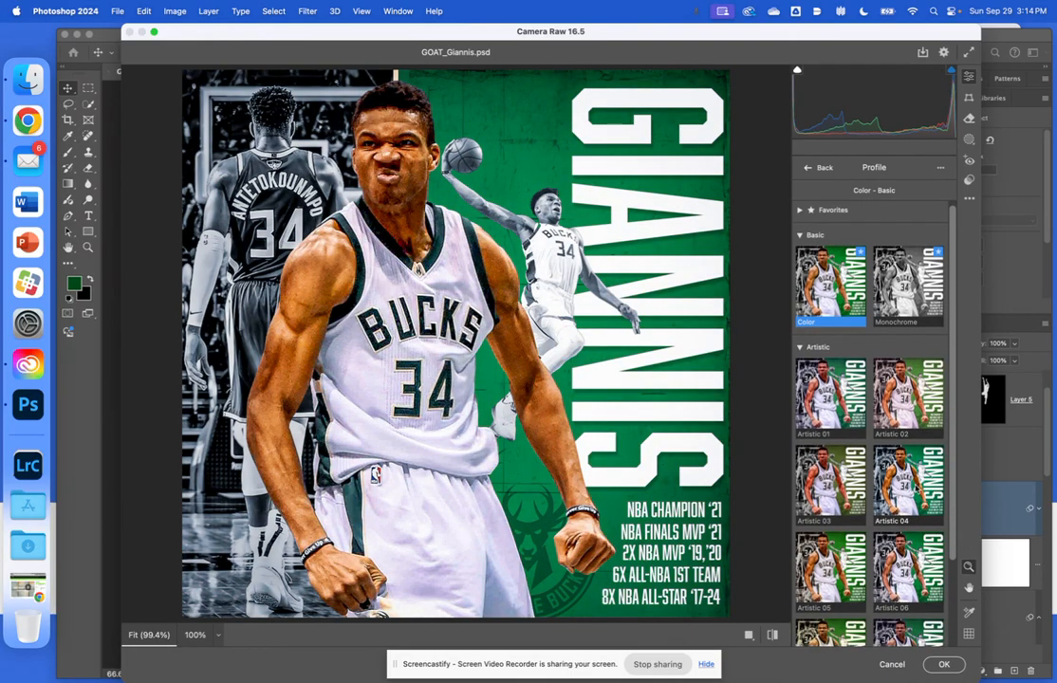
{"action": "left_click", "coordinate": [909, 484]}
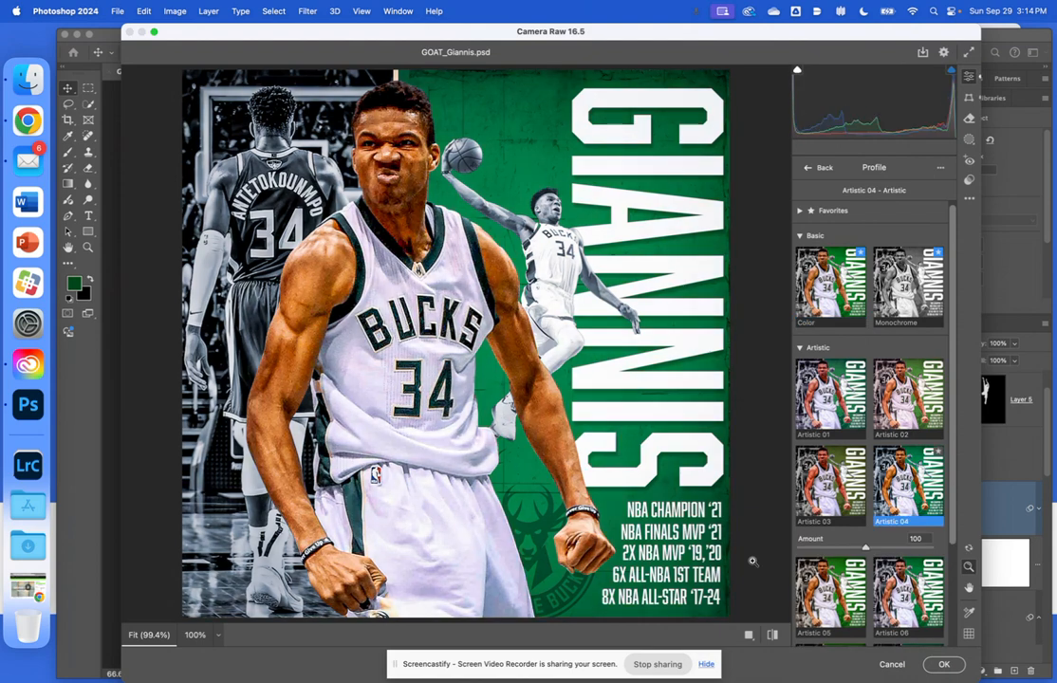
- Compare the whole poster with default and edited Camera Raw settings repeatedly, ending on the edited version
{"action": "left_click", "coordinate": [773, 636]}
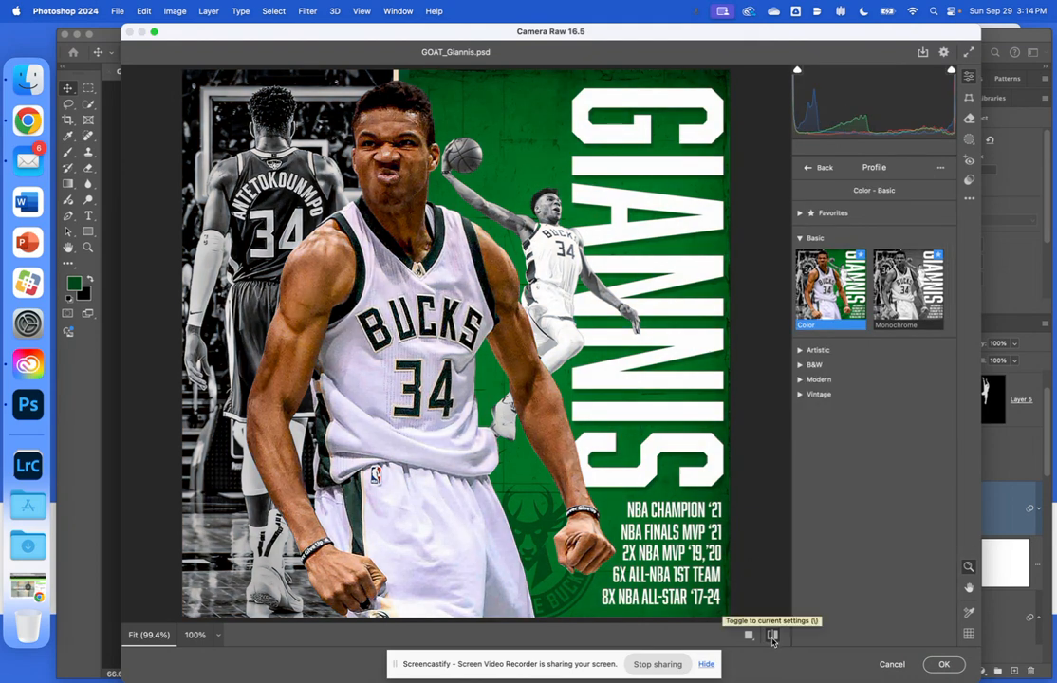
{"action": "left_click", "coordinate": [772, 636]}
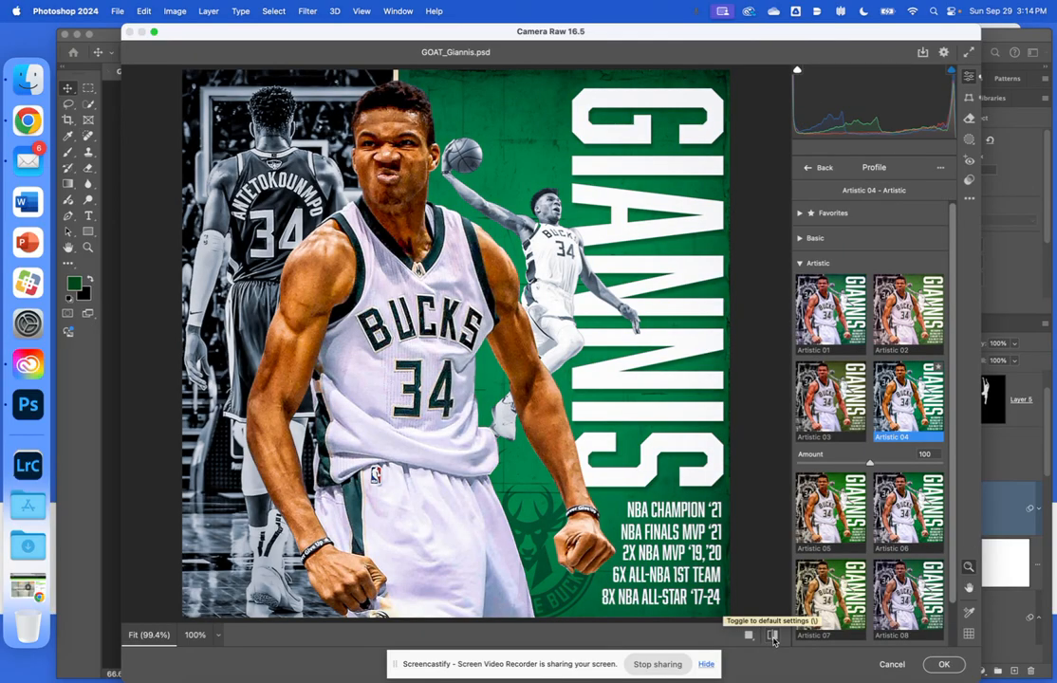
{"action": "left_click", "coordinate": [772, 636]}
{"action": "left_click", "coordinate": [773, 636]}
{"action": "left_click", "coordinate": [772, 636]}
{"action": "left_click", "coordinate": [773, 636]}
{"action": "left_click", "coordinate": [772, 636]}
{"action": "left_click", "coordinate": [773, 636]}
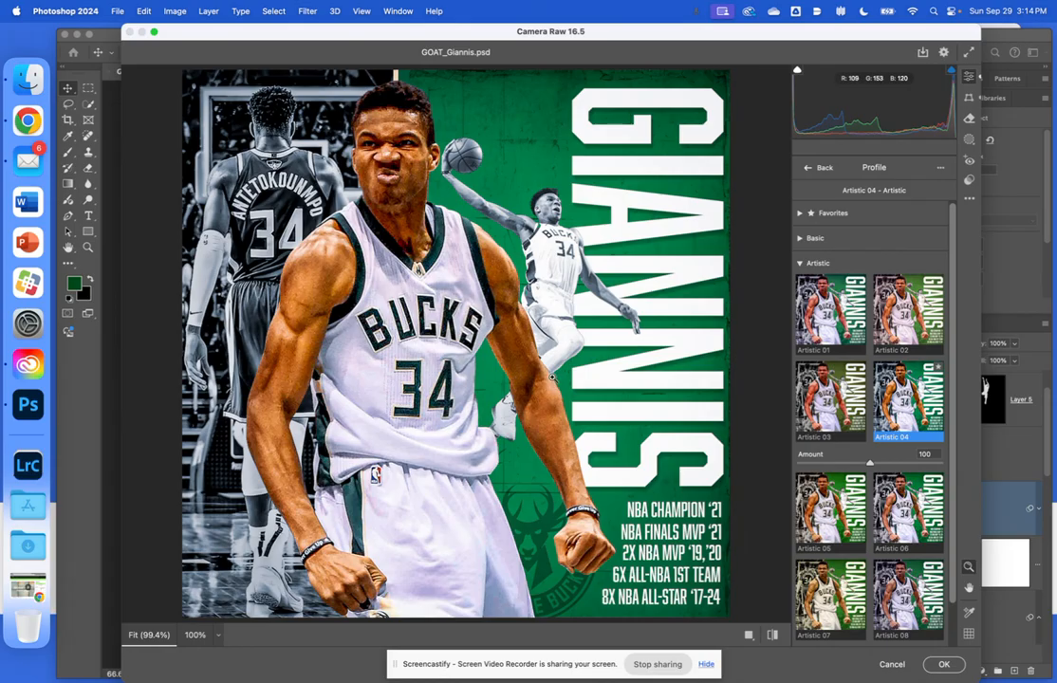
{"action": "left_click_drag", "start_coordinate": [482, 332], "coordinate": [520, 365]}
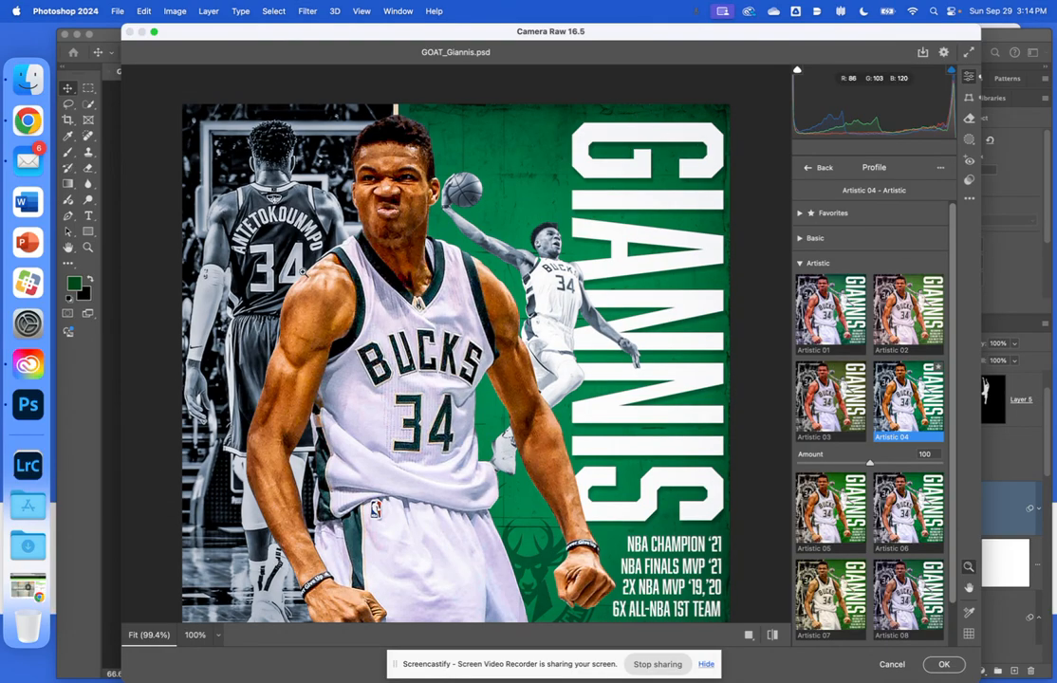
{"action": "left_click", "coordinate": [774, 636]}
{"action": "left_click", "coordinate": [774, 636]}
{"action": "left_click", "coordinate": [774, 636]}
{"action": "left_click", "coordinate": [774, 636]}
{"action": "left_click", "coordinate": [773, 636]}
{"action": "left_click", "coordinate": [773, 636]}
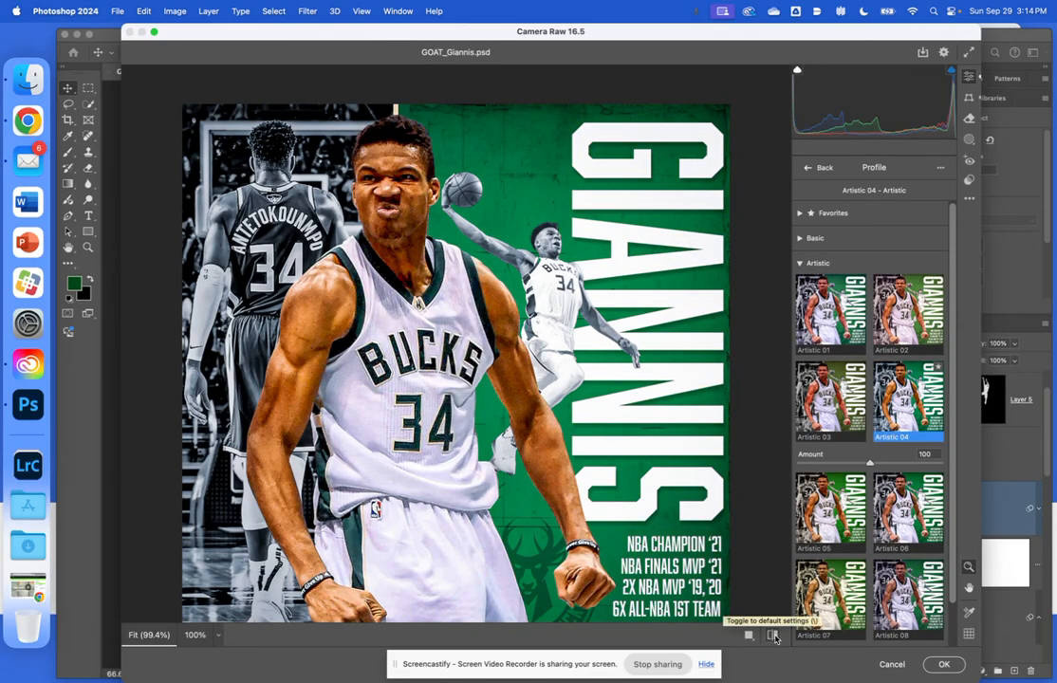
- Apply the Camera Raw filter to Layer 9 and view the whole poster in full screen mode with nothing selected
{"action": "left_click", "coordinate": [944, 665]}
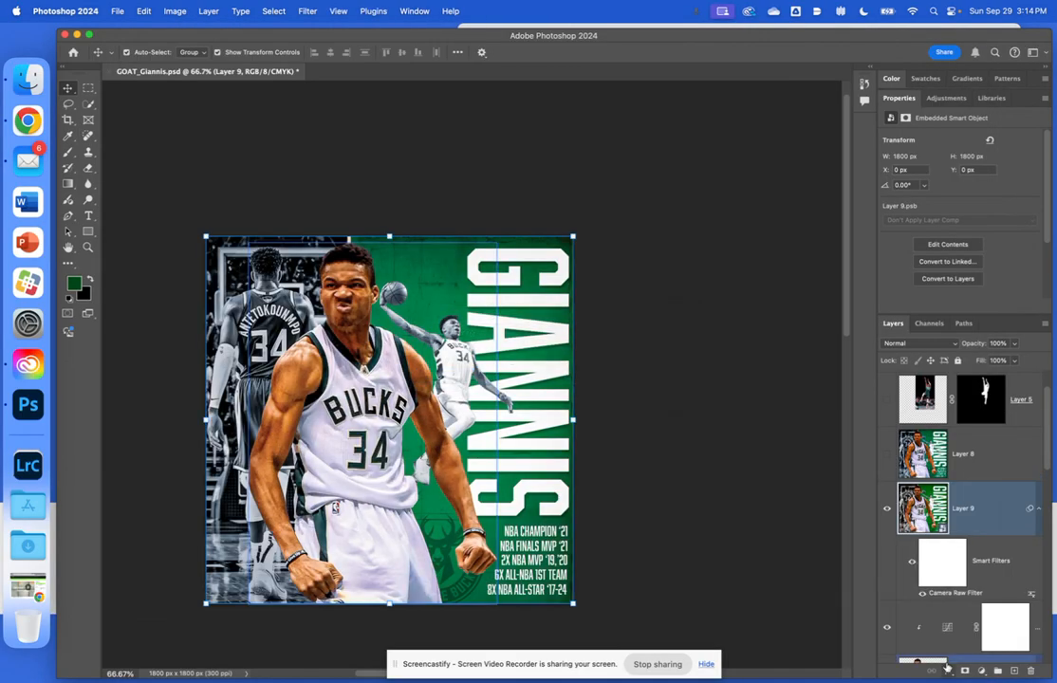
{"action": "key", "text": "super+0"}
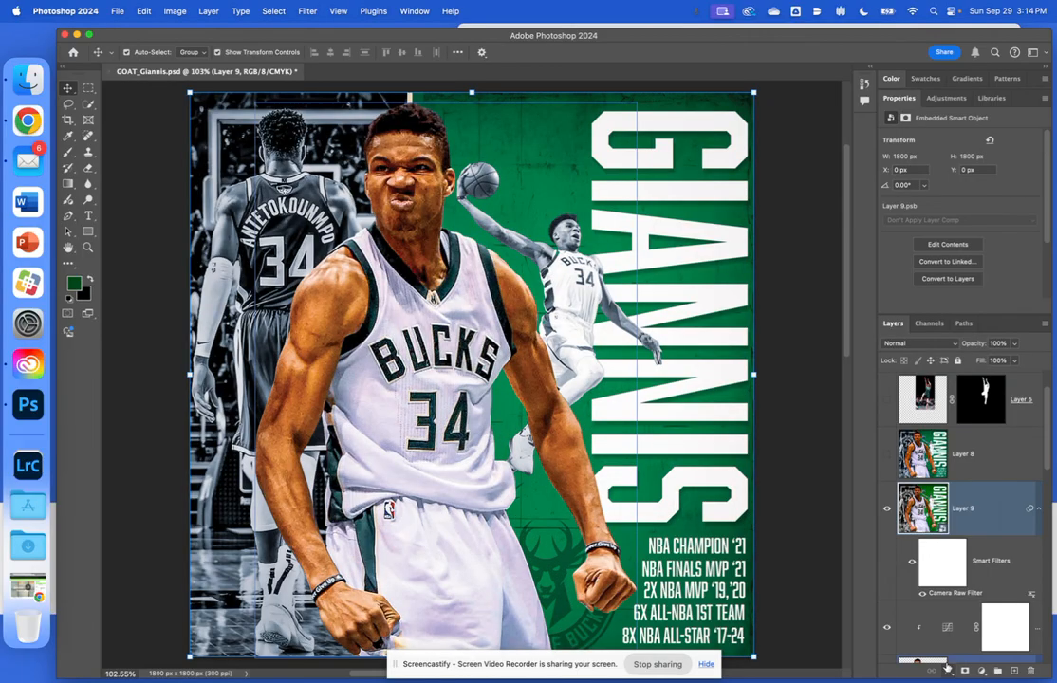
{"action": "left_click", "coordinate": [802, 297]}
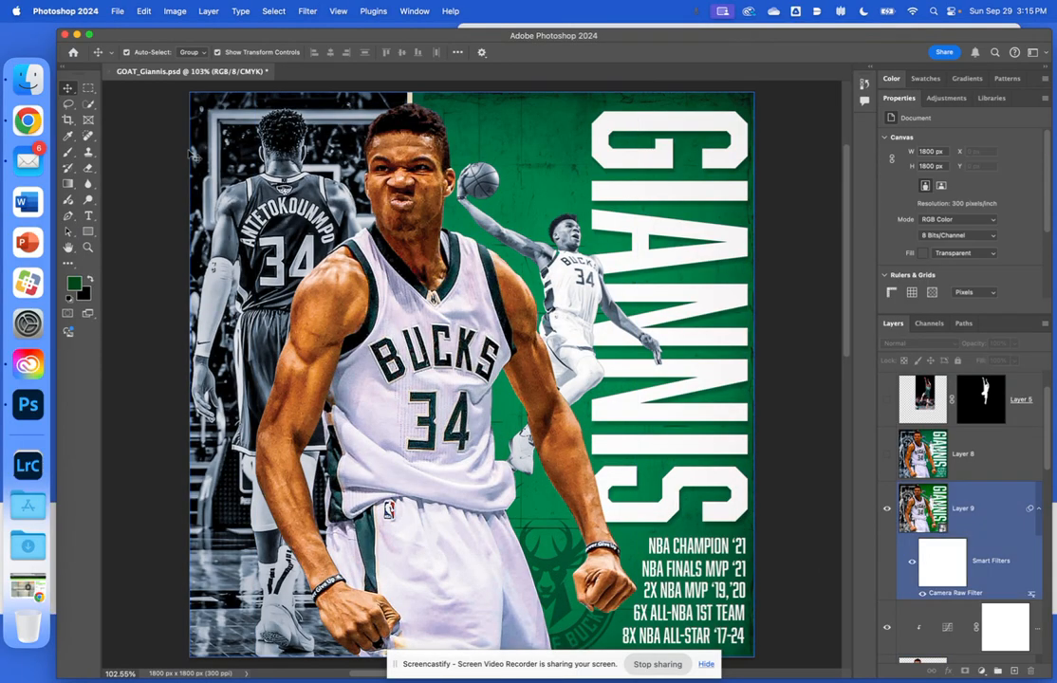
{"action": "left_click", "coordinate": [87, 314]}
{"action": "key", "text": "f"}
{"action": "left_click", "coordinate": [583, 296]}
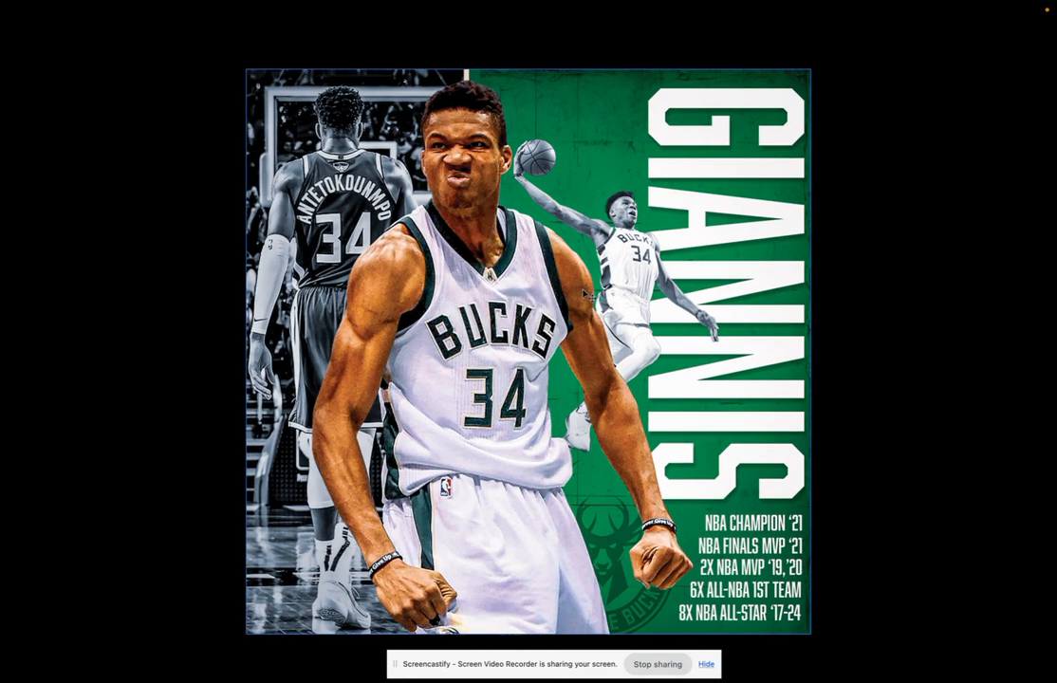
{"action": "mouse_move", "coordinate": [1054, 242]}
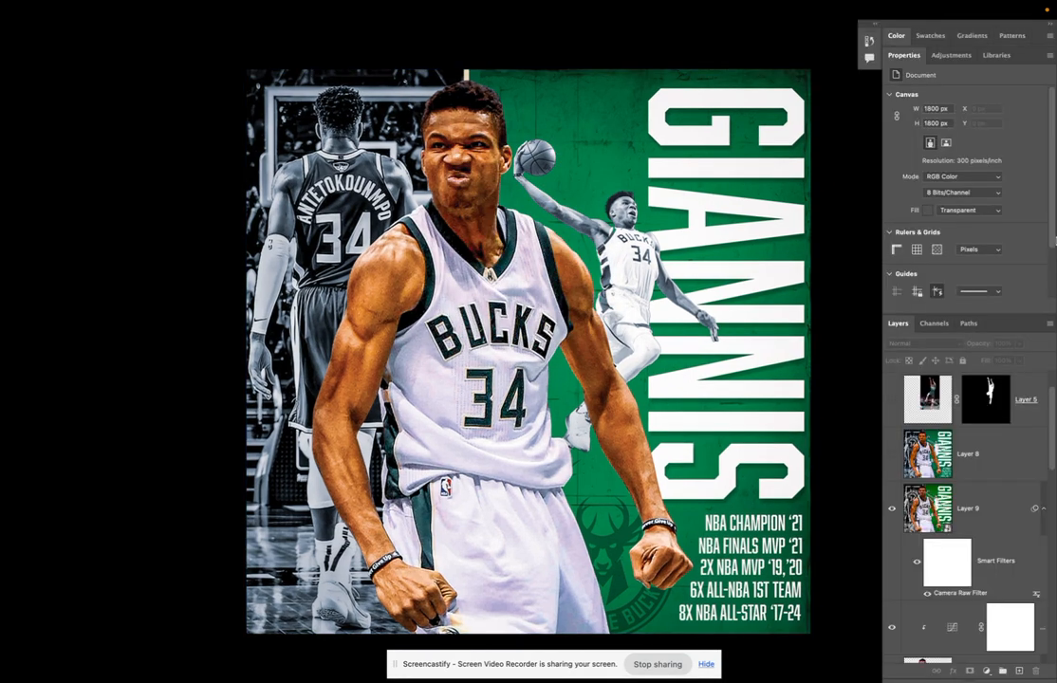